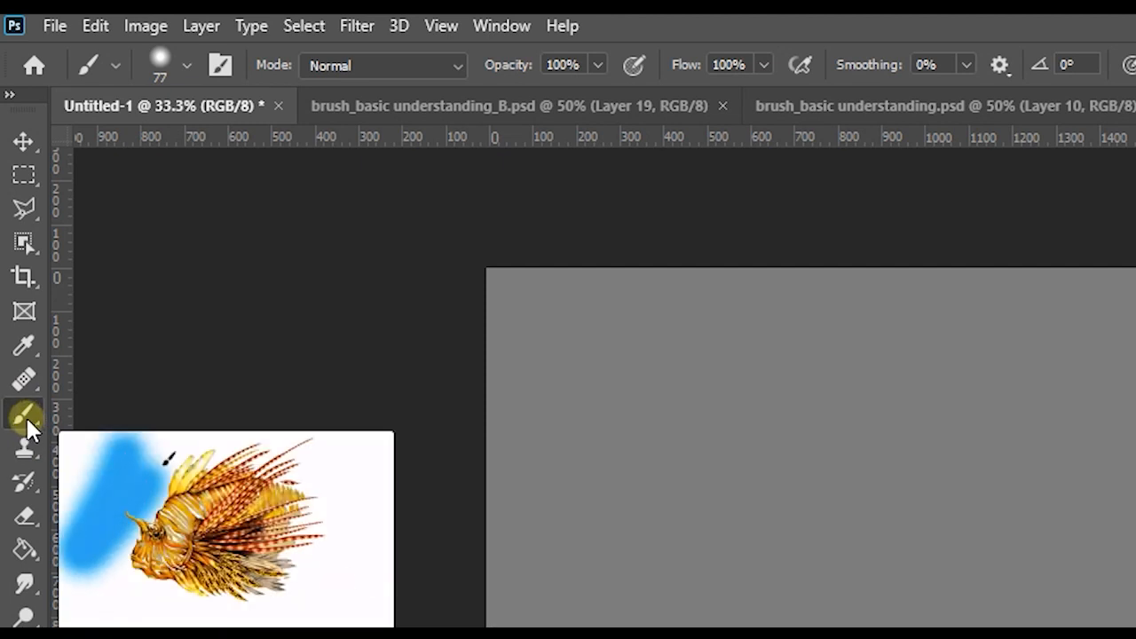
Select the Brush Tool and show the Brush Settings panel.
right_click(26, 417)
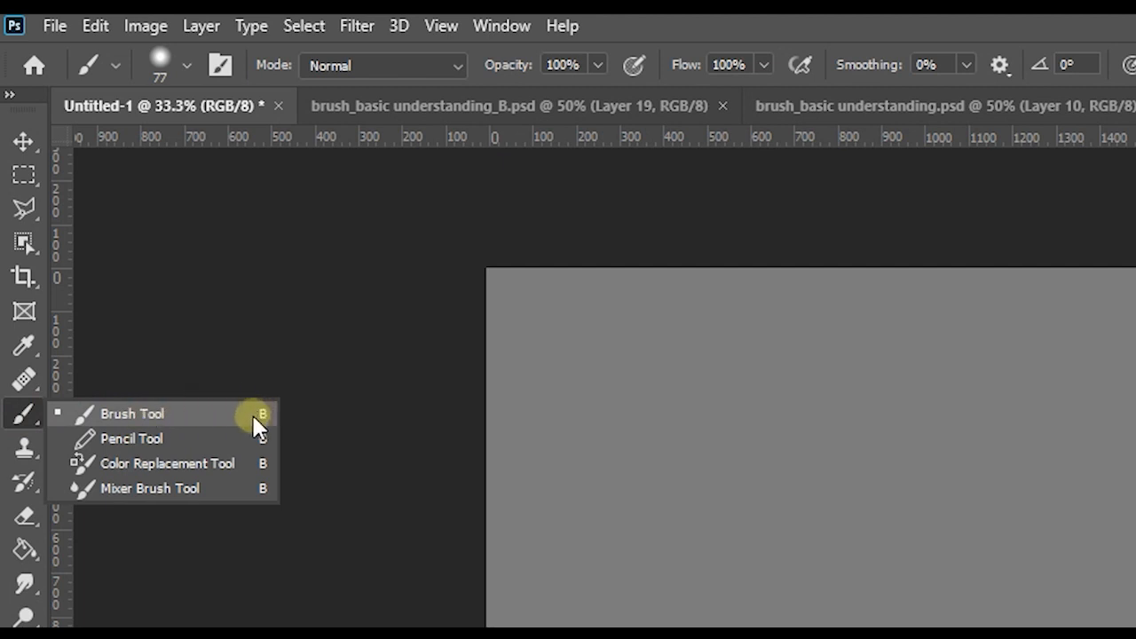
click(147, 414)
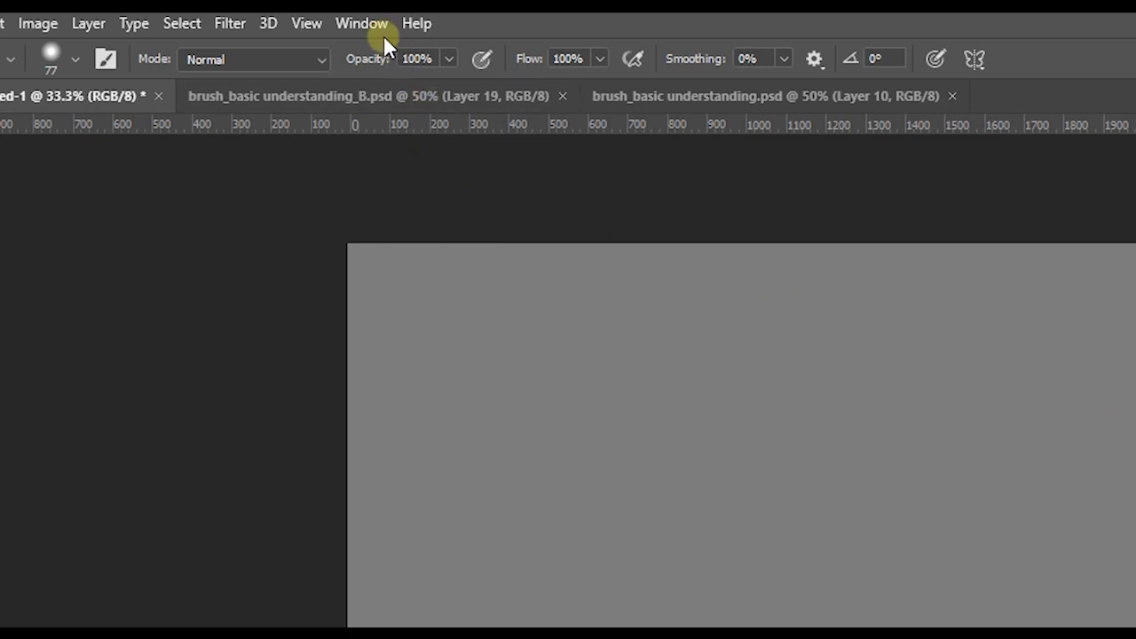
click(360, 25)
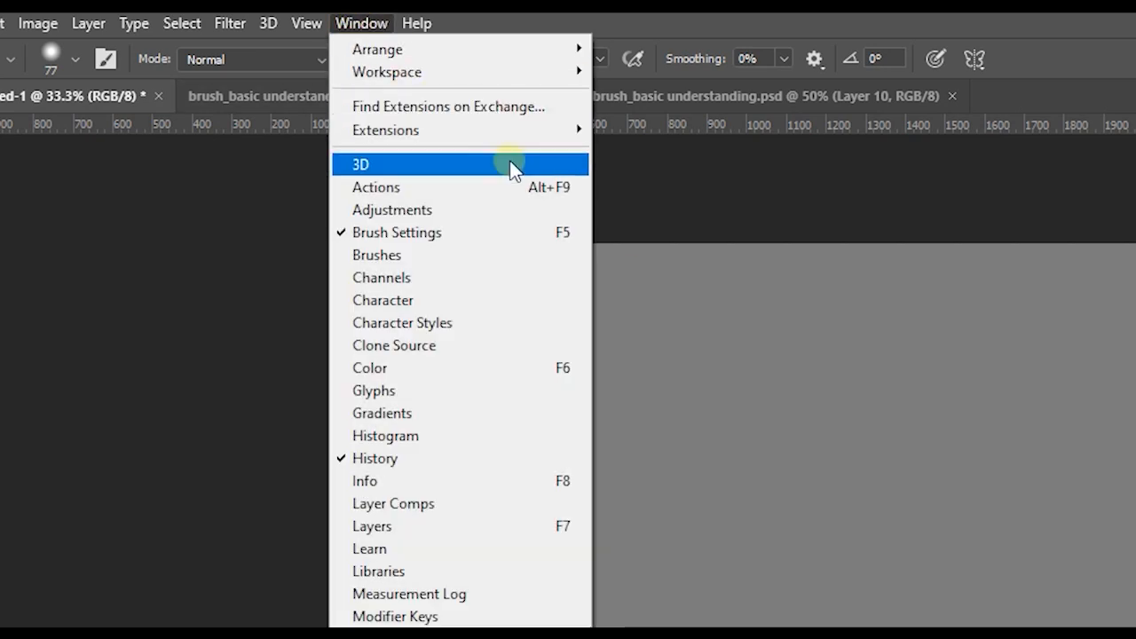
click(563, 236)
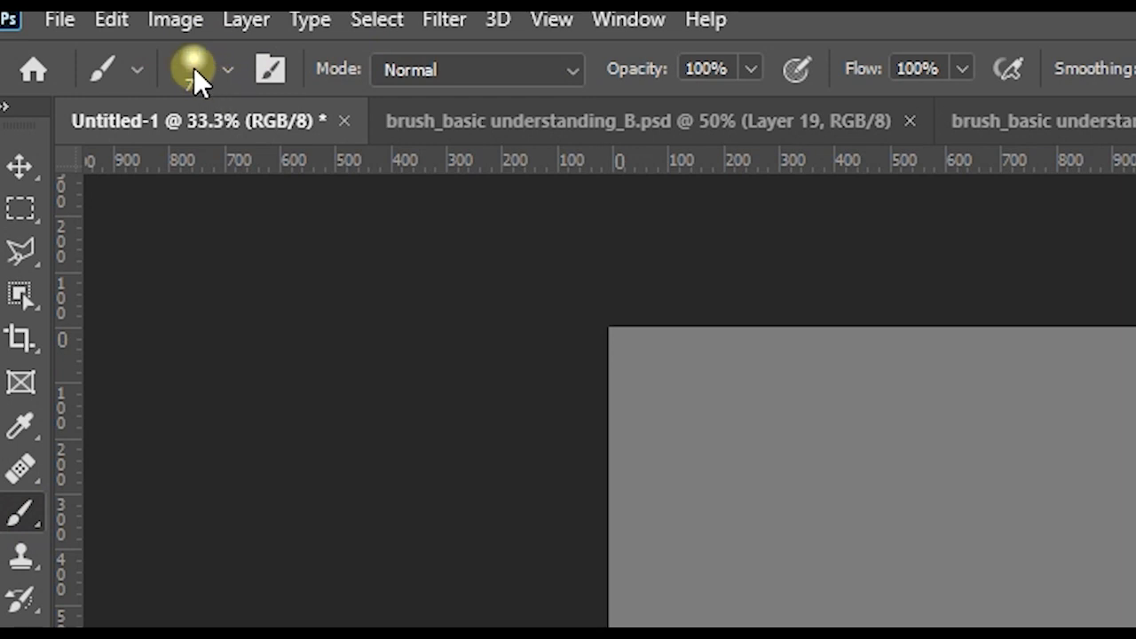
View the brush preset picker, opening it for the active brush and again at several spots on the canvas.
click(195, 69)
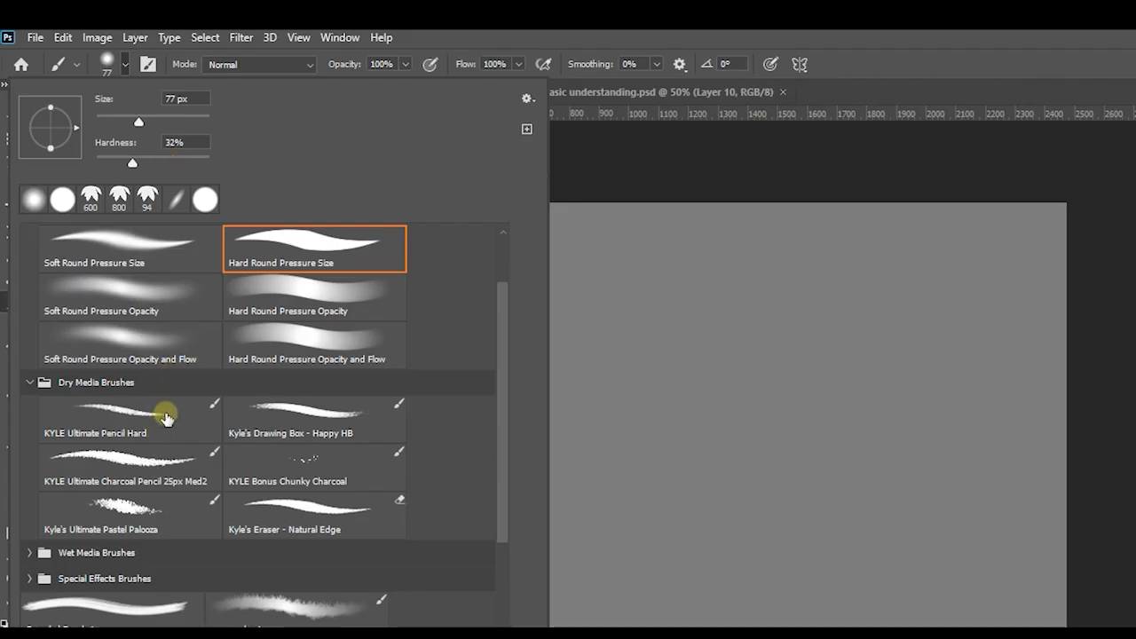
click(697, 306)
right_click(708, 296)
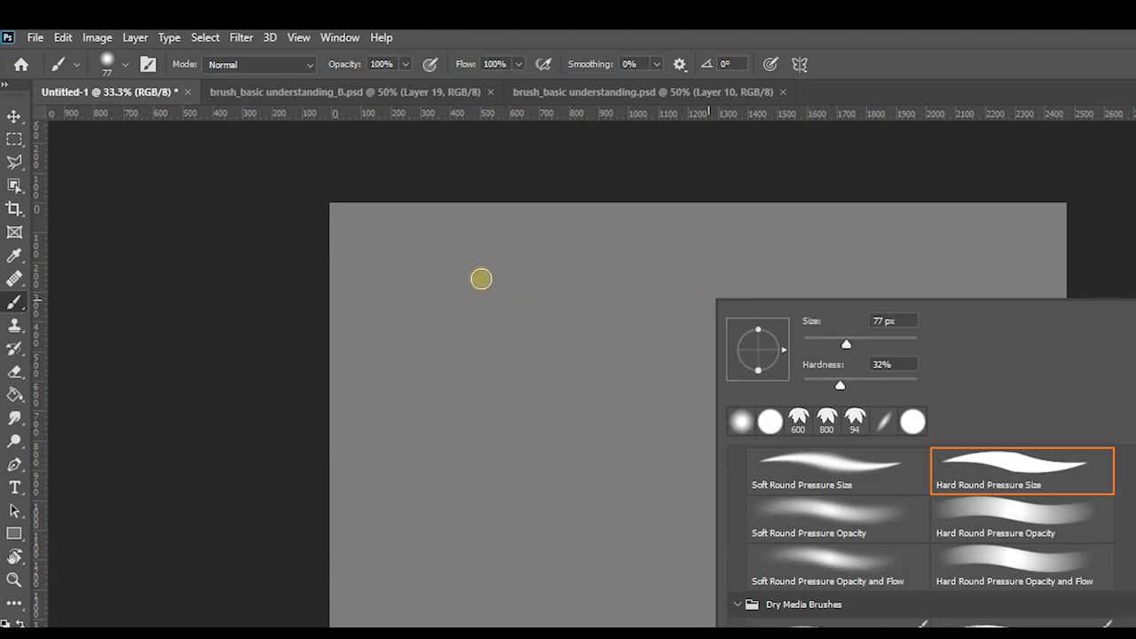
right_click(481, 279)
right_click(401, 259)
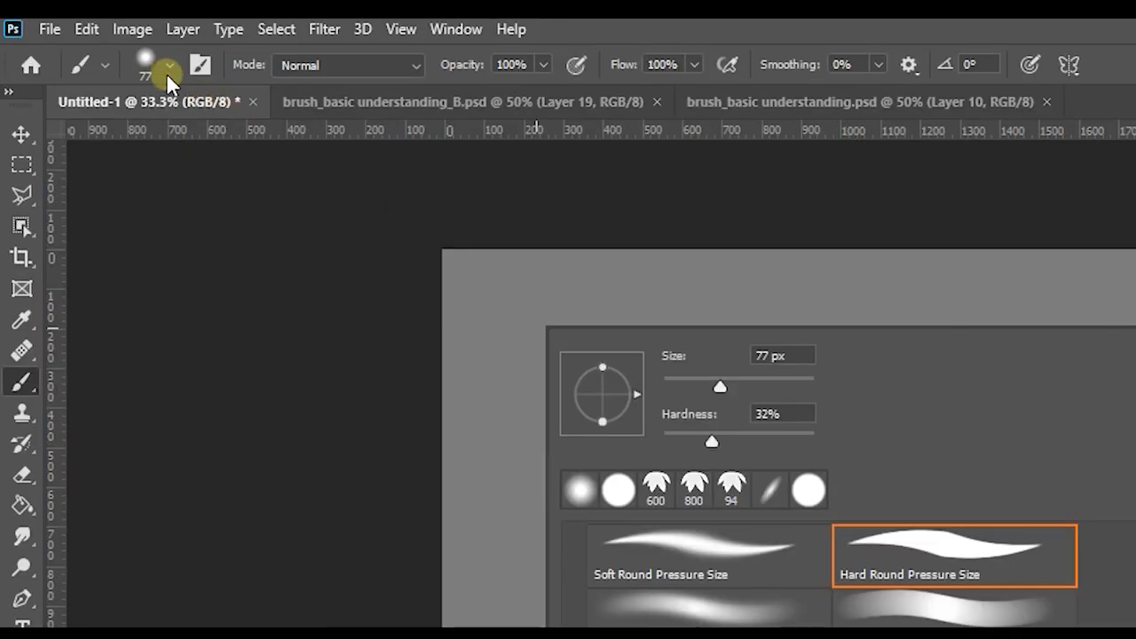
Resize the brush to 20 px, adjust it to 21 px, and finish at 42 px.
click(168, 74)
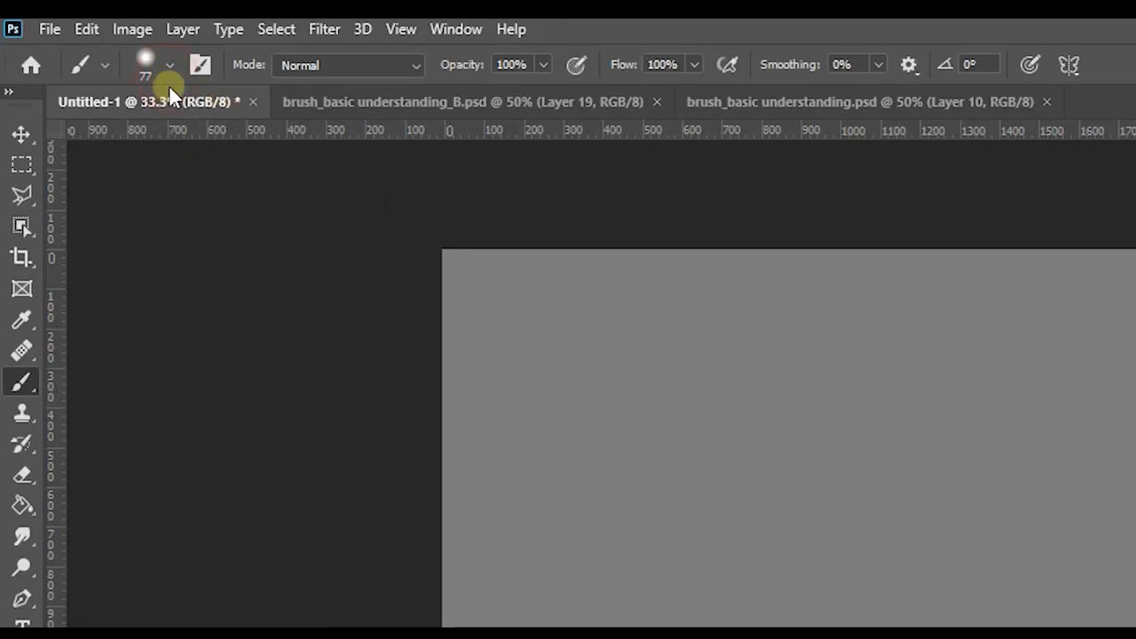
click(168, 65)
mouse_move(183, 139)
mouse_down()
mouse_move(148, 145)
mouse_move(208, 144)
mouse_move(148, 144)
mouse_up()
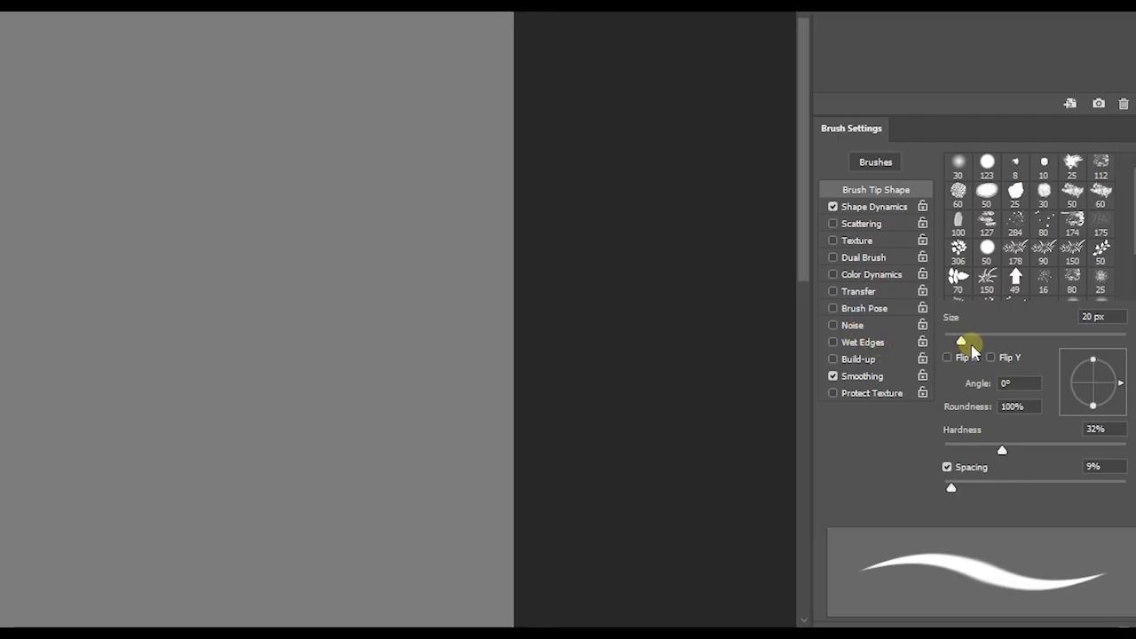
mouse_move(964, 342)
mouse_down()
mouse_move(1009, 344)
mouse_move(964, 342)
mouse_up()
right_click(67, 83)
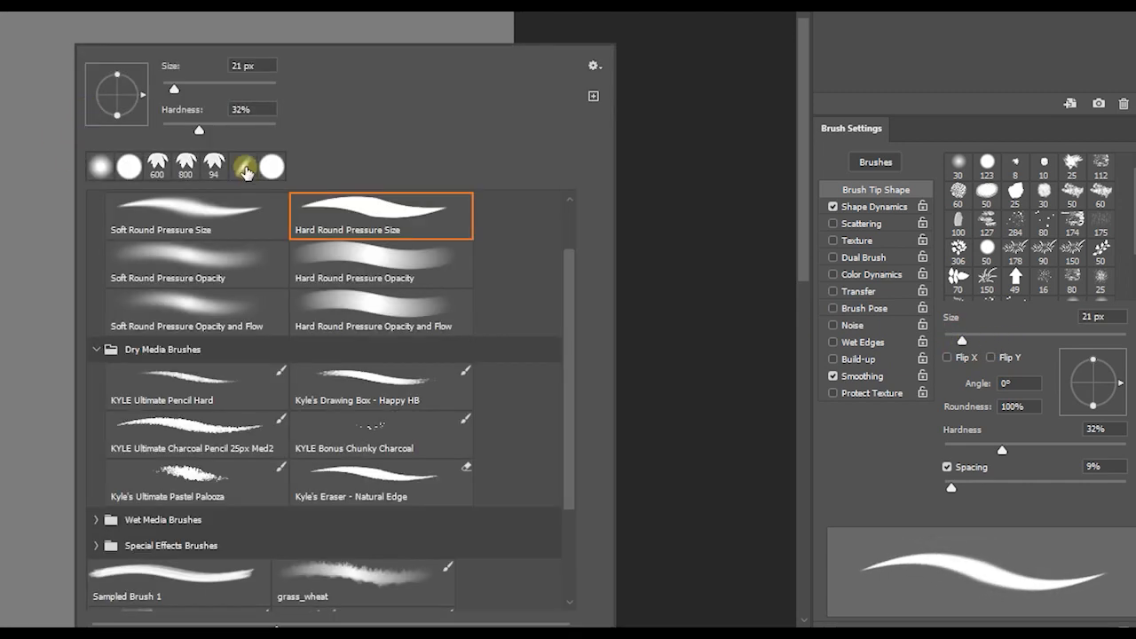
mouse_move(173, 90)
mouse_down()
mouse_move(226, 96)
mouse_move(185, 96)
mouse_up()
click(187, 66)
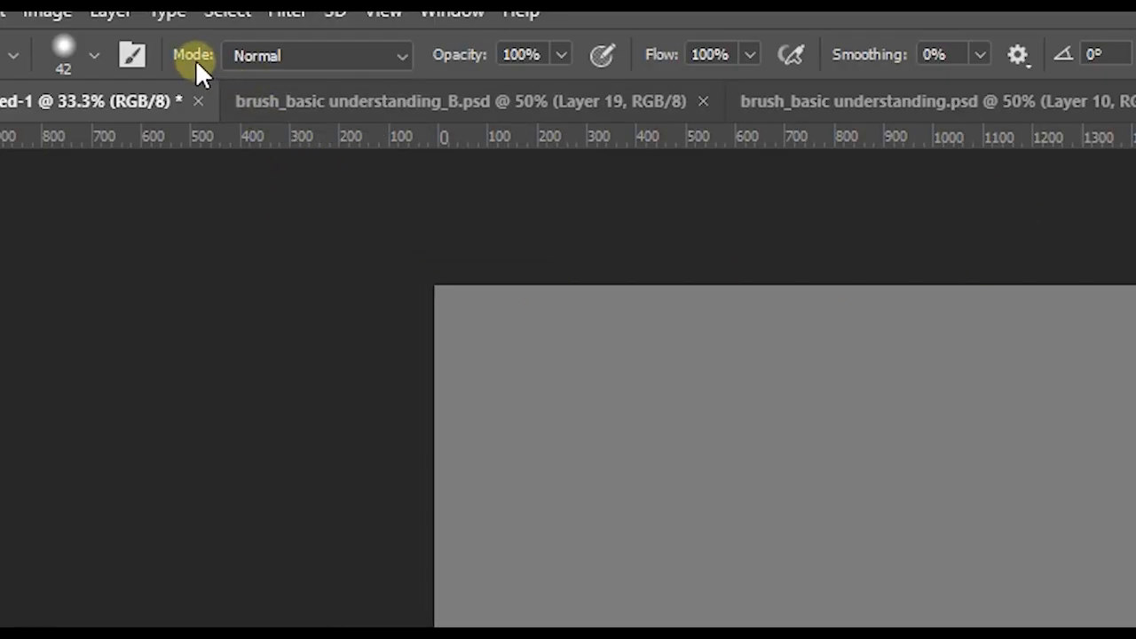
Paint a dark green zigzag stroke on the canvas at 100% brush opacity.
click(562, 51)
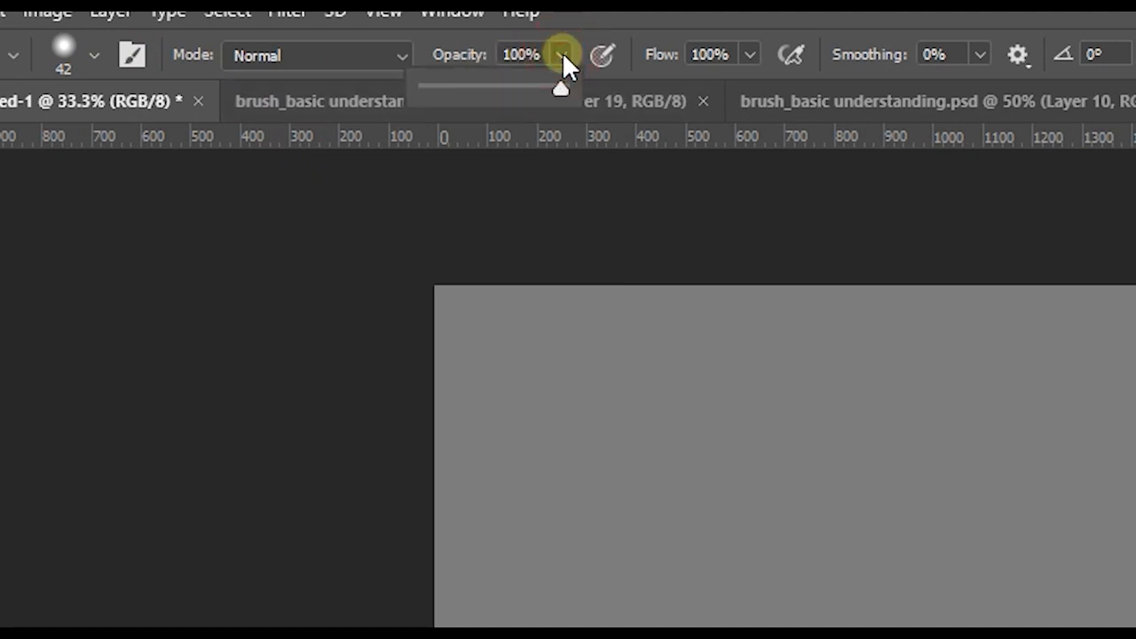
click(563, 51)
mouse_move(753, 387)
mouse_down()
mouse_move(621, 517)
mouse_move(565, 620)
mouse_up()
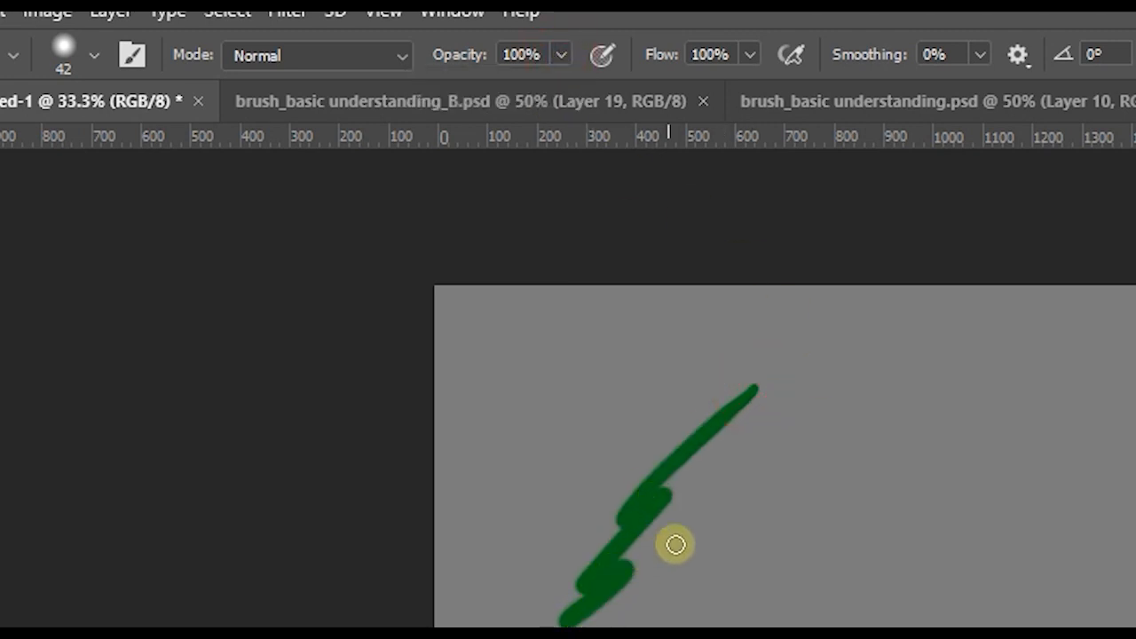
Paint two more green strokes beside the first, one at 34% opacity and one at 9% opacity.
click(562, 51)
click(472, 86)
drag(825, 474, 706, 626)
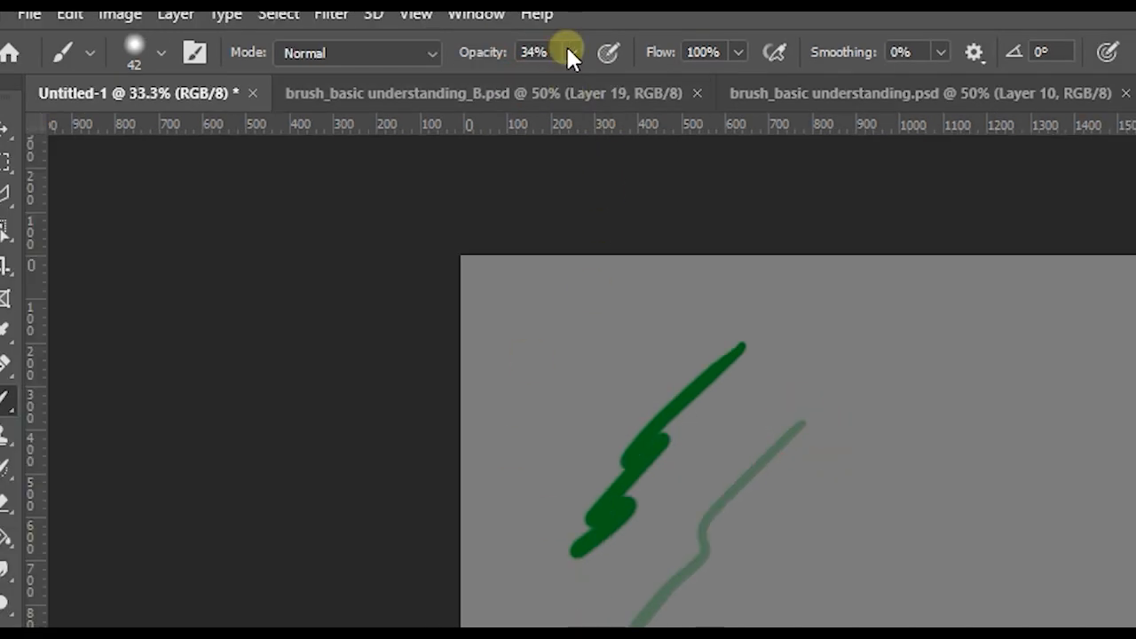
click(568, 53)
click(541, 80)
drag(853, 507, 783, 606)
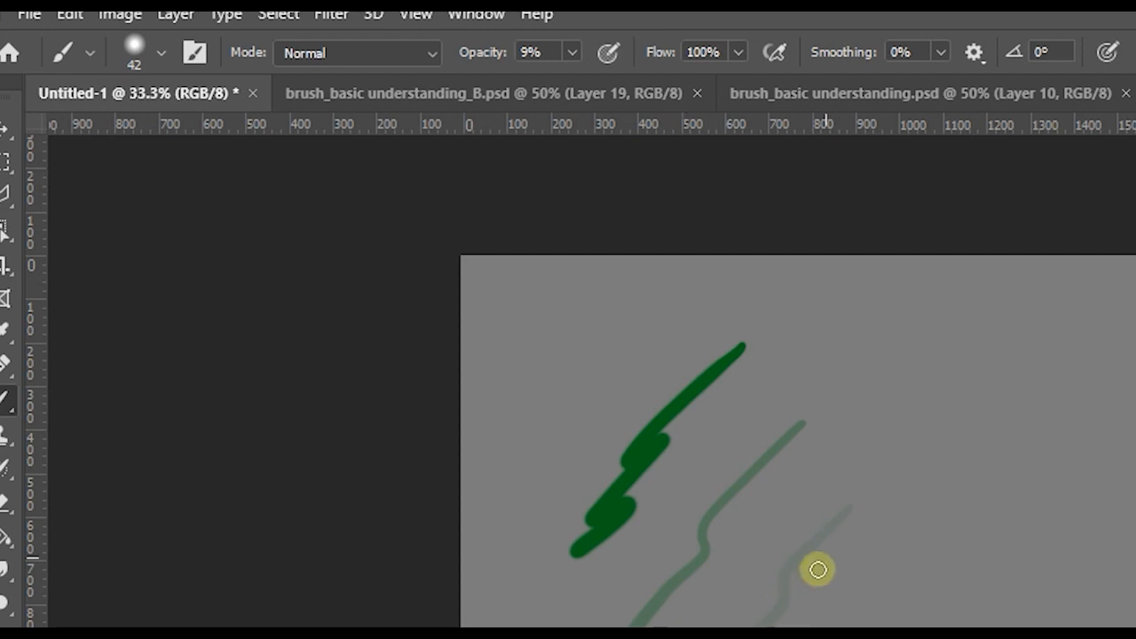
Restore the brush opacity to 100% and lower the flow to 12%.
click(572, 54)
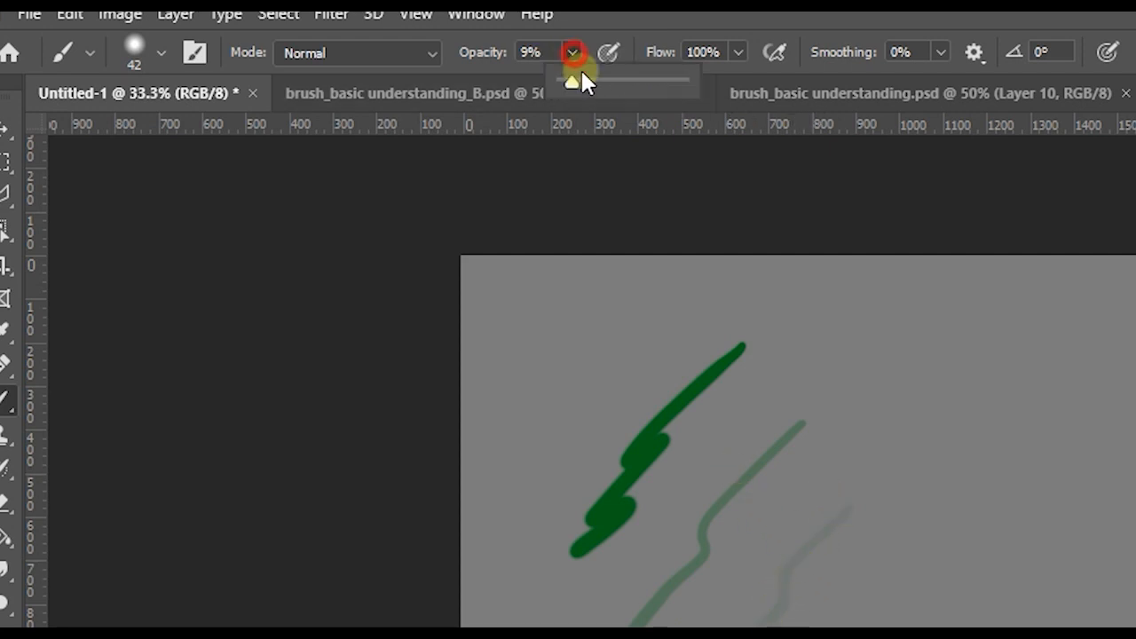
drag(575, 86, 801, 101)
click(746, 21)
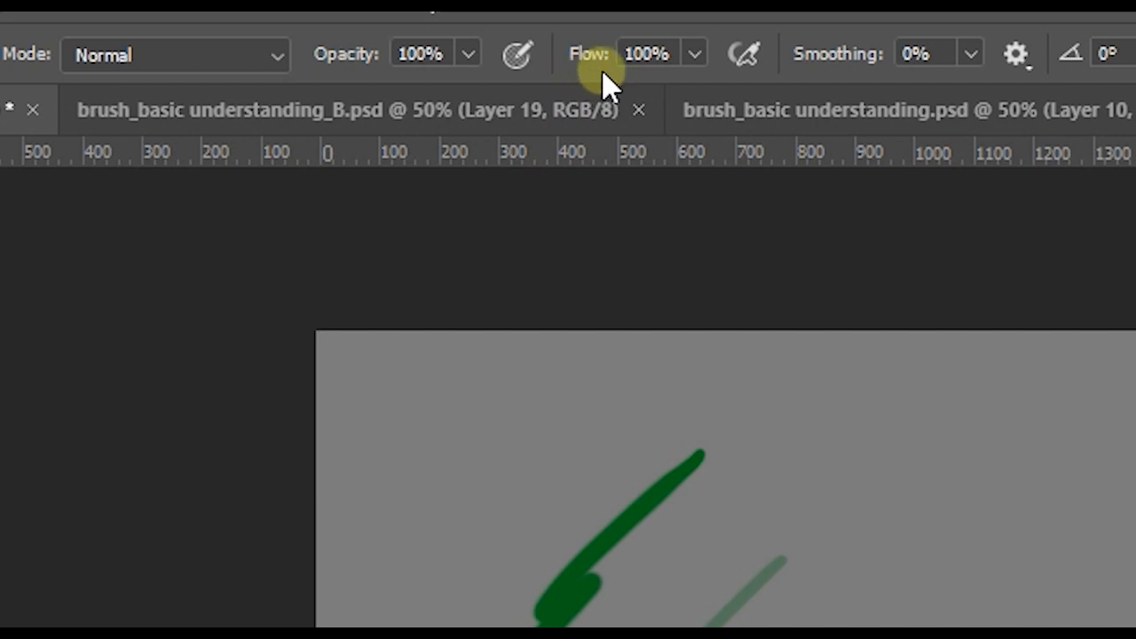
click(696, 53)
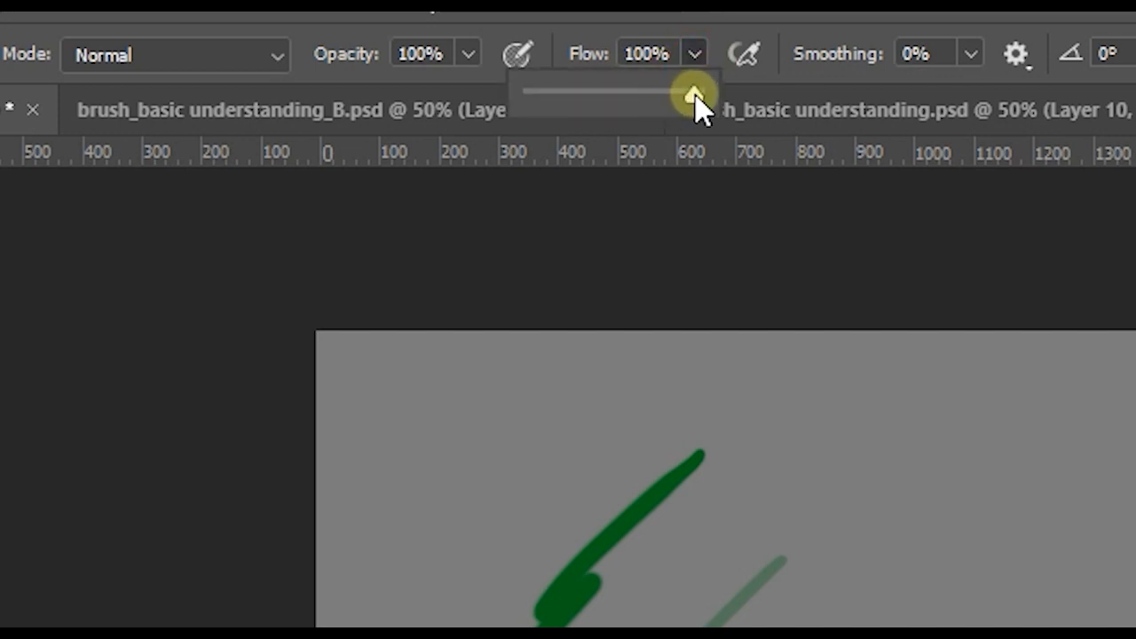
drag(693, 94, 552, 93)
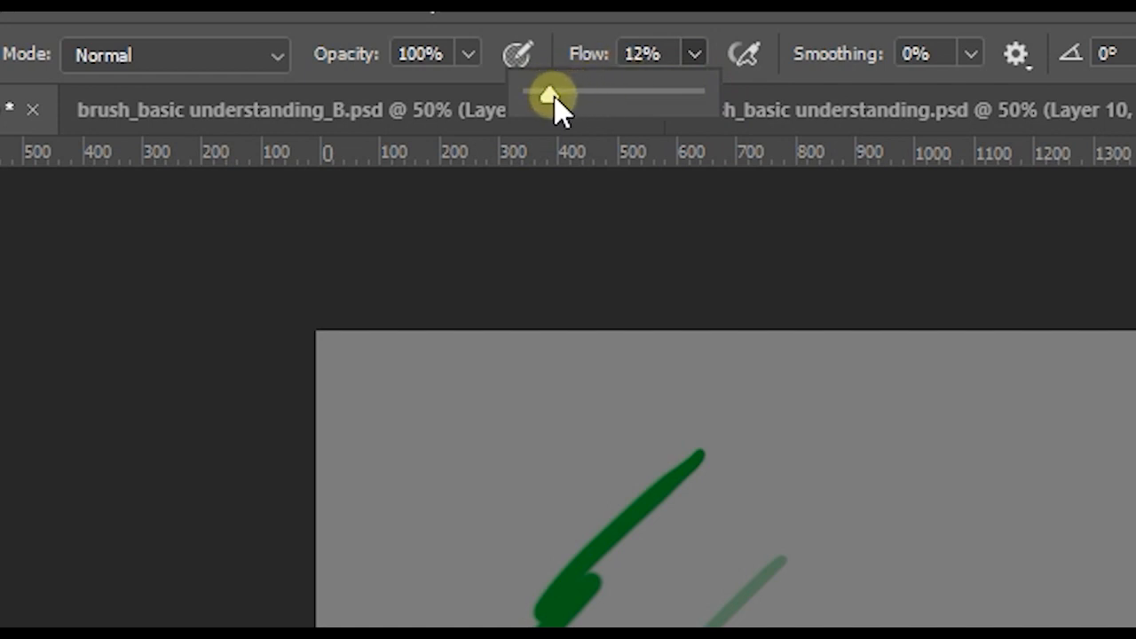
click(643, 27)
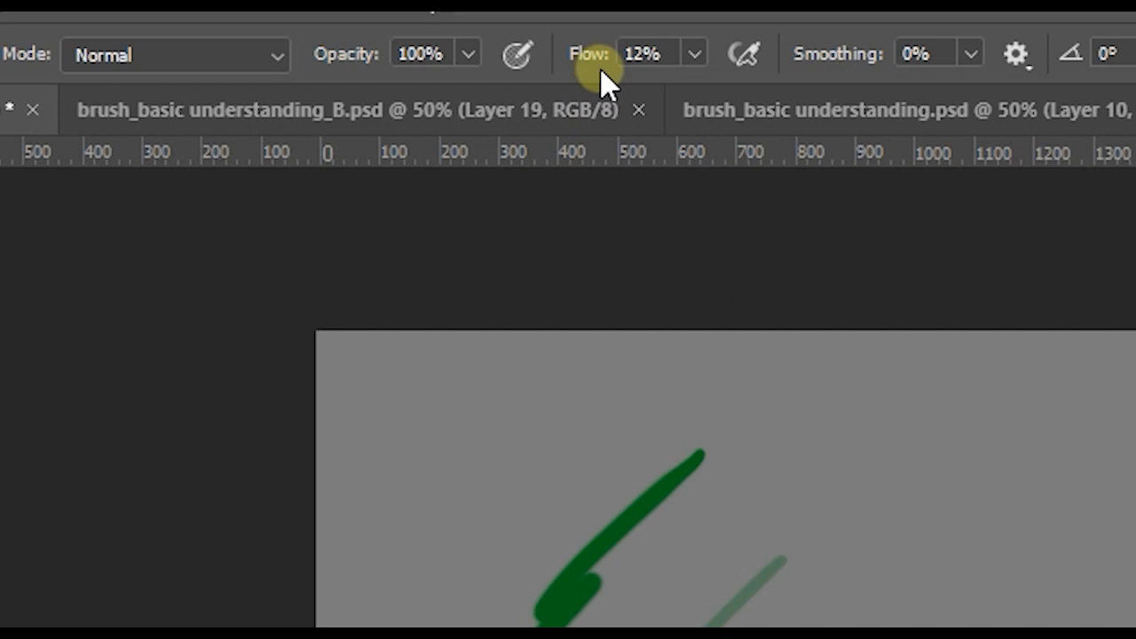
drag(607, 577, 568, 579)
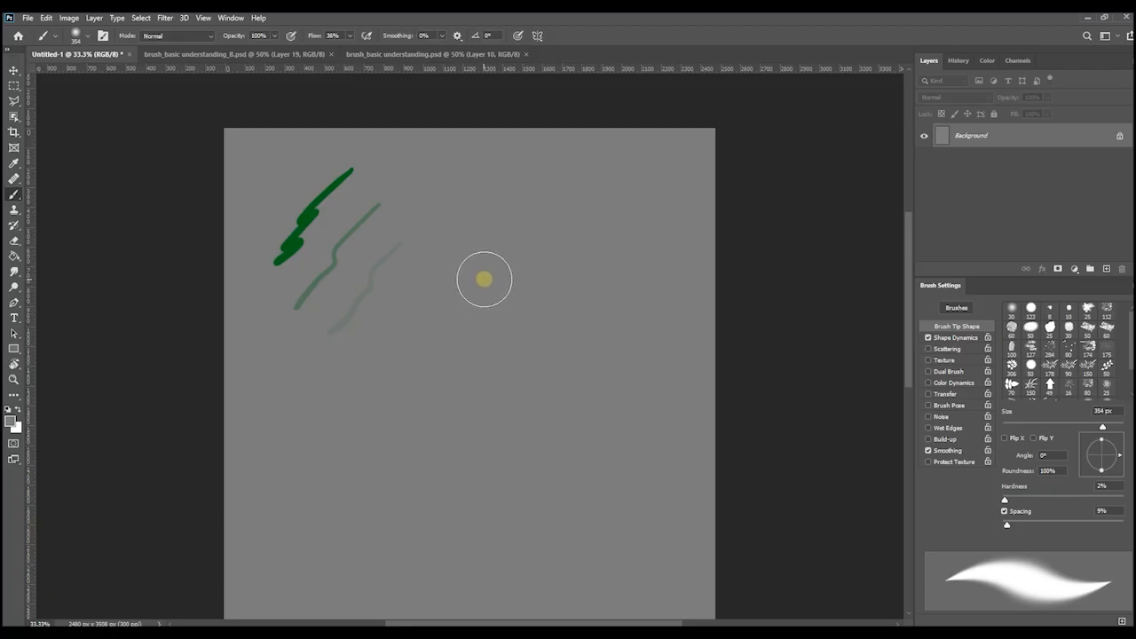
Set the brush hardness to 0% and choose the Hard Round Pressure Size preset.
right_click(484, 279)
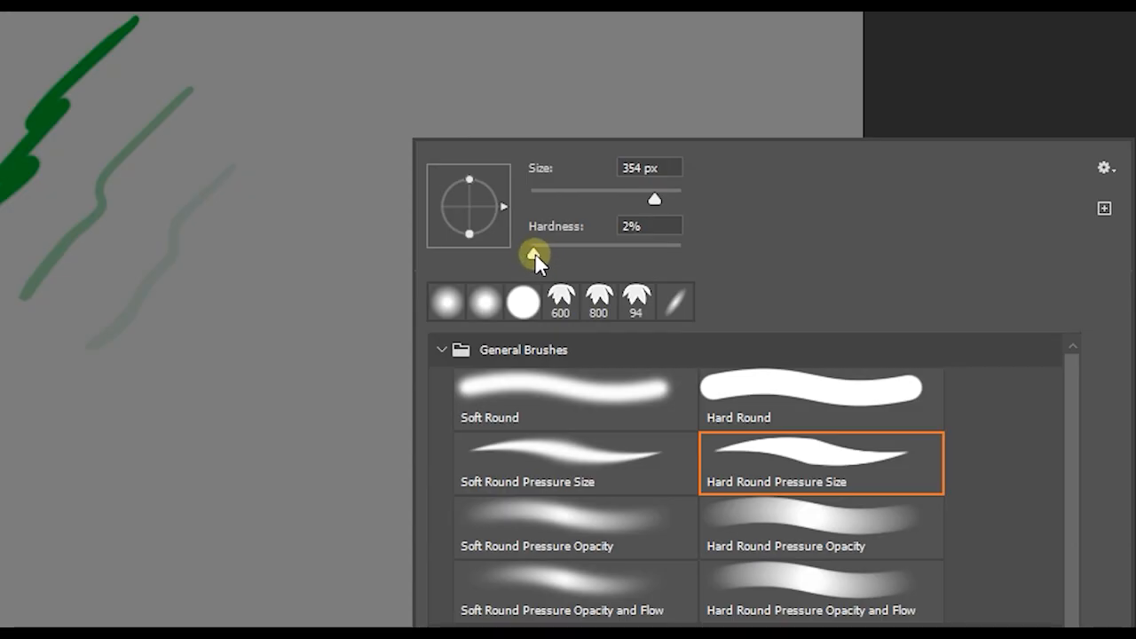
drag(532, 258, 529, 257)
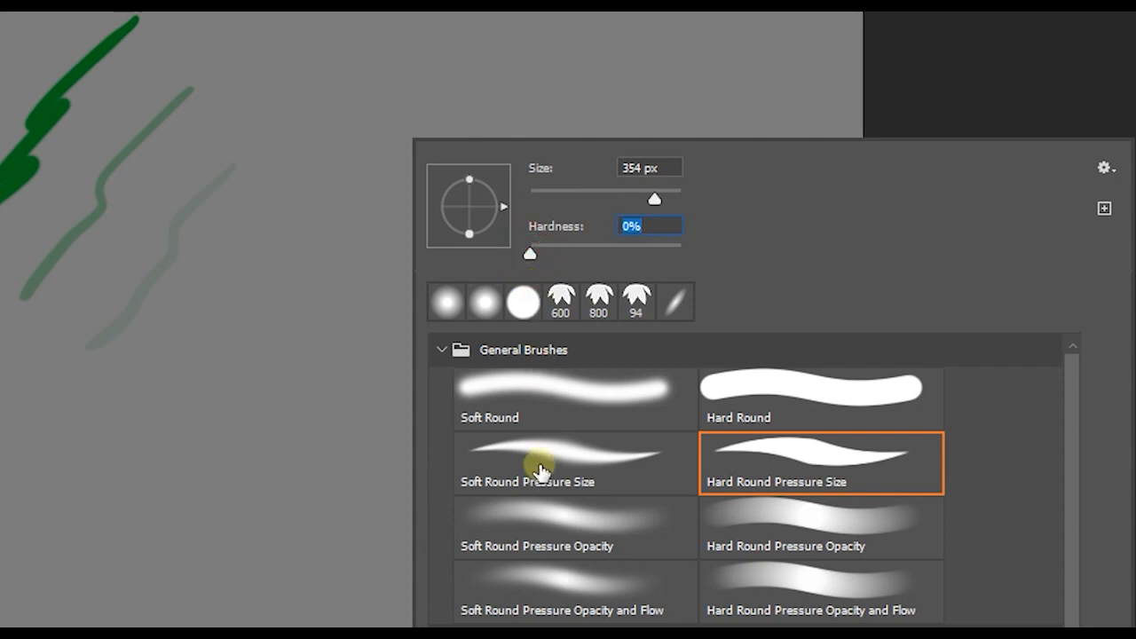
double_click(767, 466)
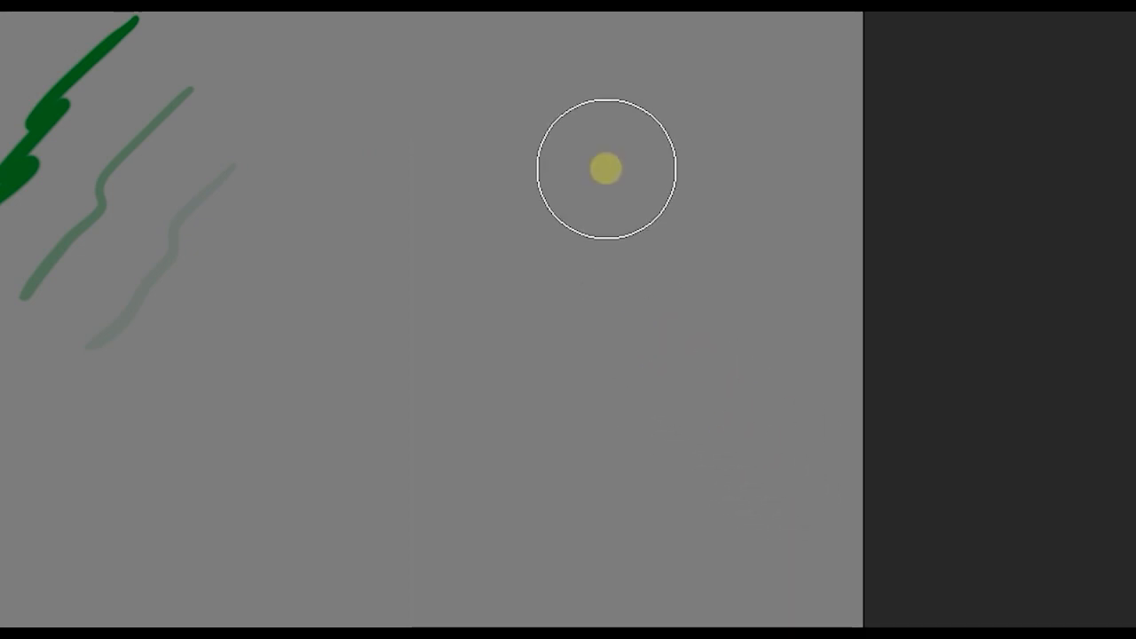
Compare the Soft Round Pressure Opacity and Hard Round Pressure Size presets, settling on Soft Round Pressure Opacity with 0% hardness.
right_click(632, 329)
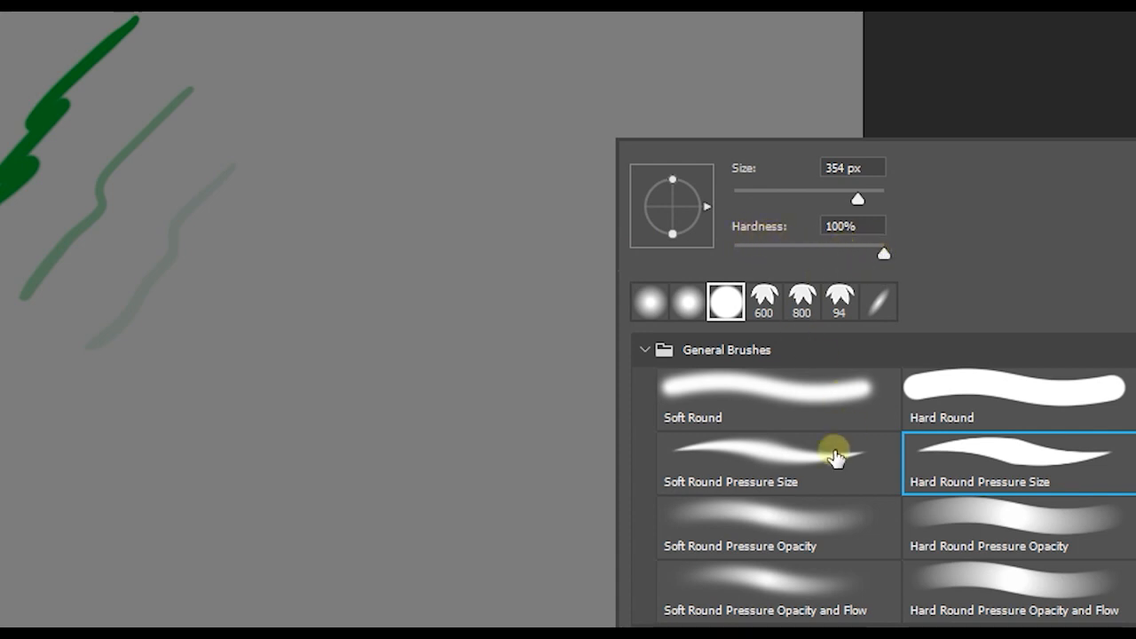
click(761, 529)
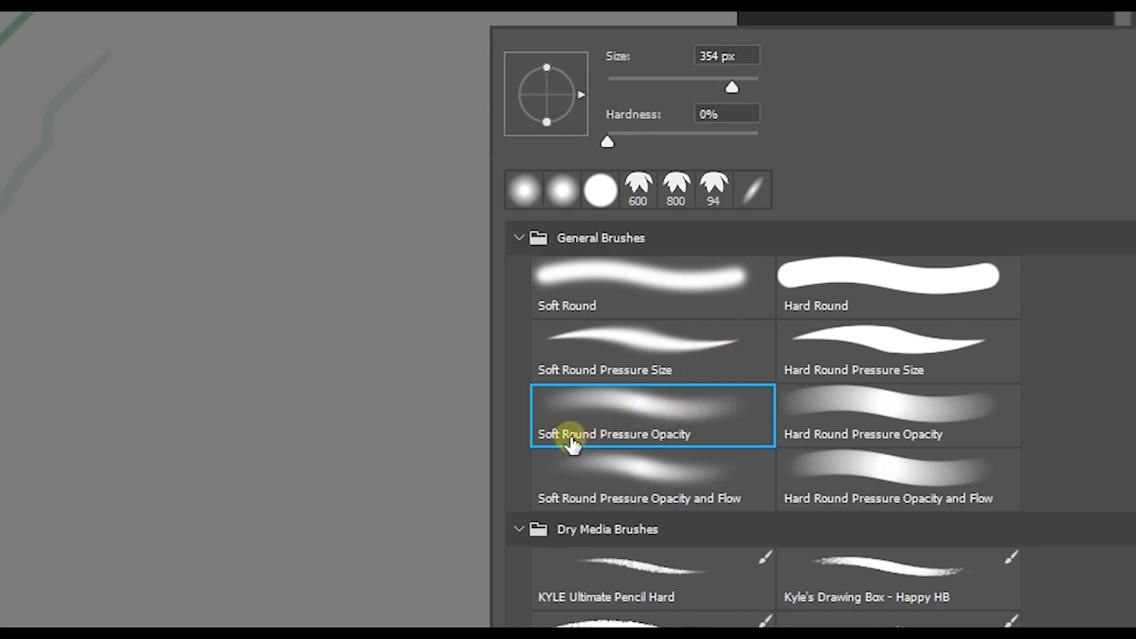
click(681, 414)
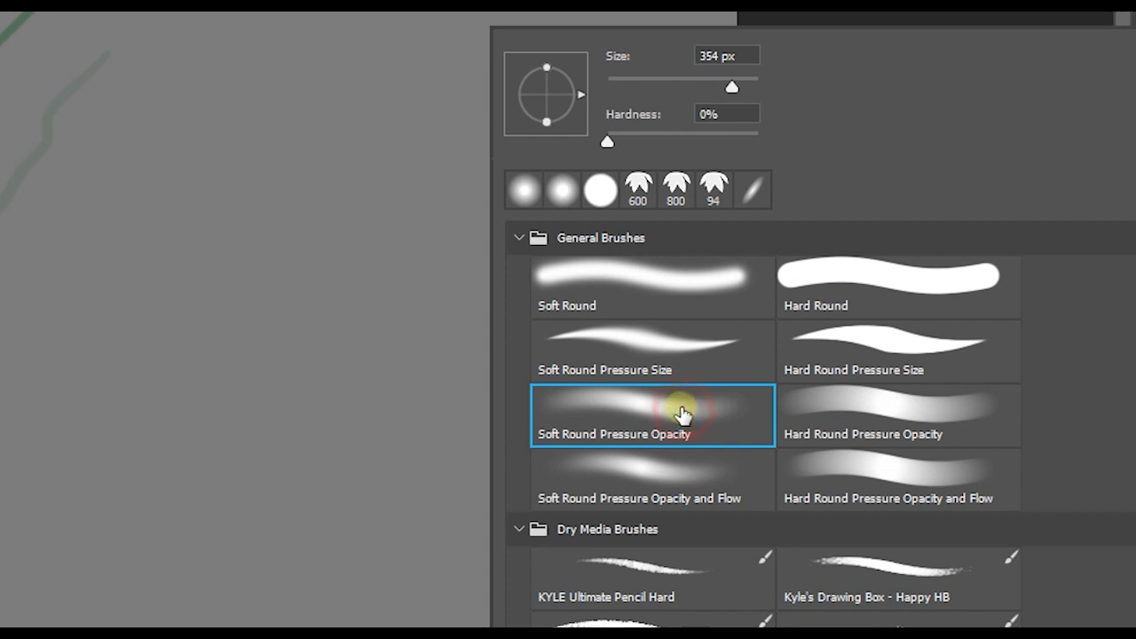
click(839, 348)
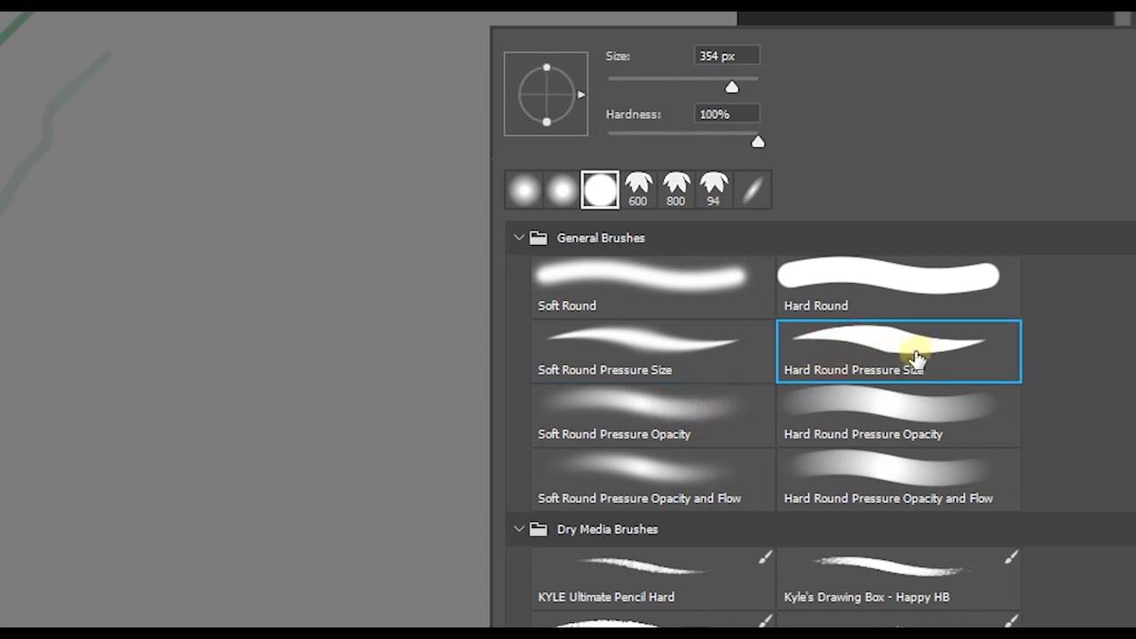
click(900, 340)
click(678, 400)
click(888, 336)
click(707, 416)
scroll(705, 417, down, 3)
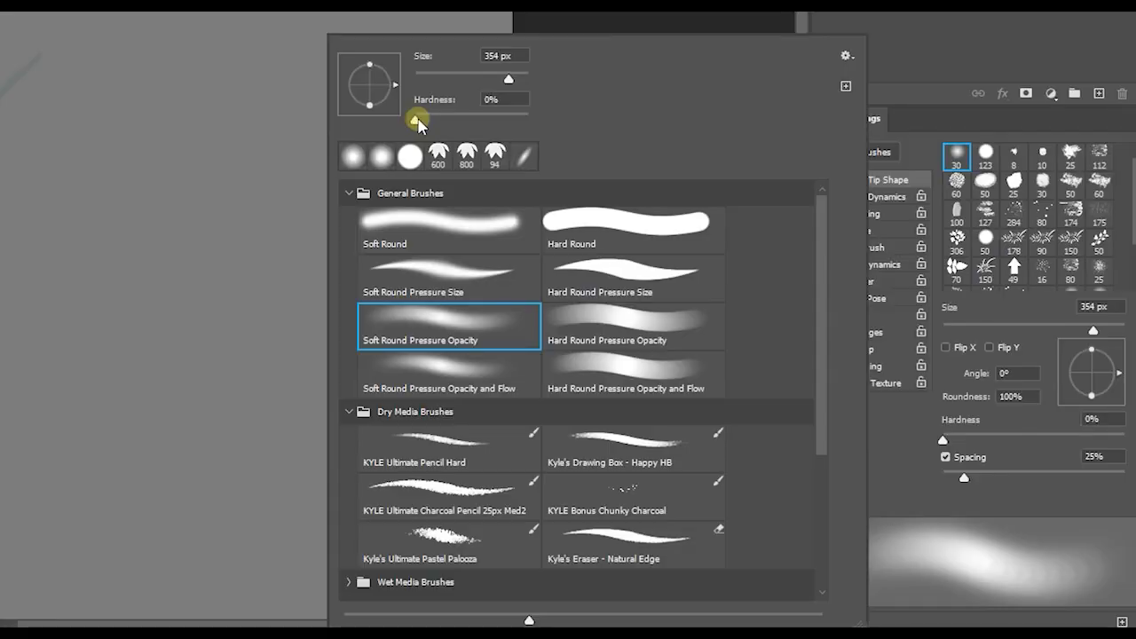
mouse_move(652, 286)
mouse_down()
mouse_move(752, 291)
mouse_move(614, 296)
mouse_up()
click(412, 123)
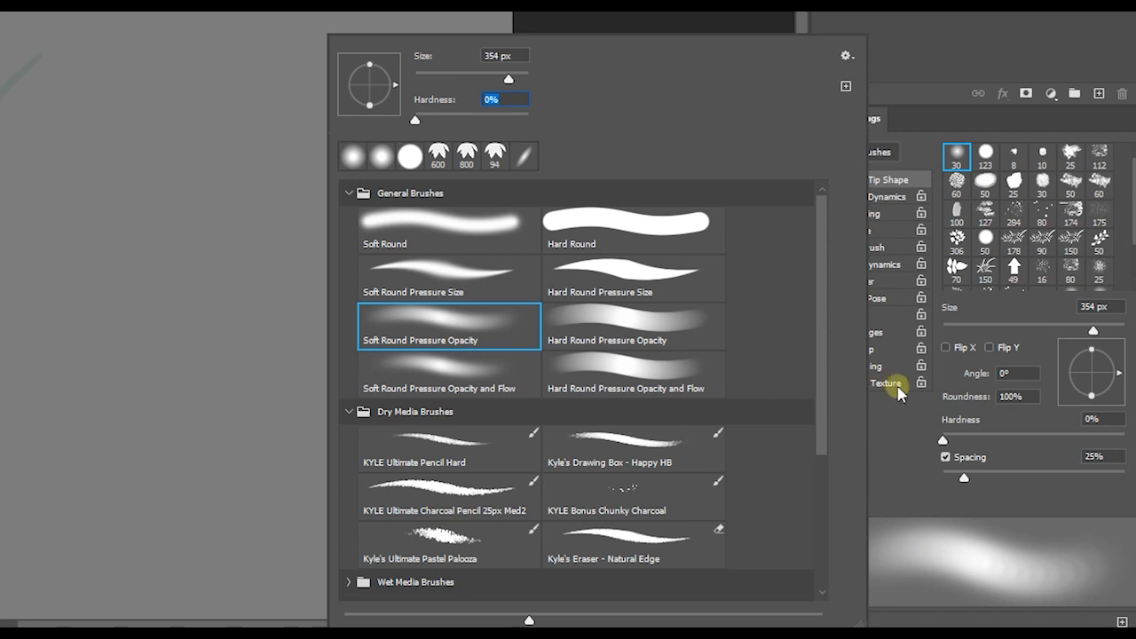
click(906, 441)
Set the brush hardness to 100% and spacing to 1%, and stamp a hard-edged green dot below the strokes.
drag(949, 440, 1130, 447)
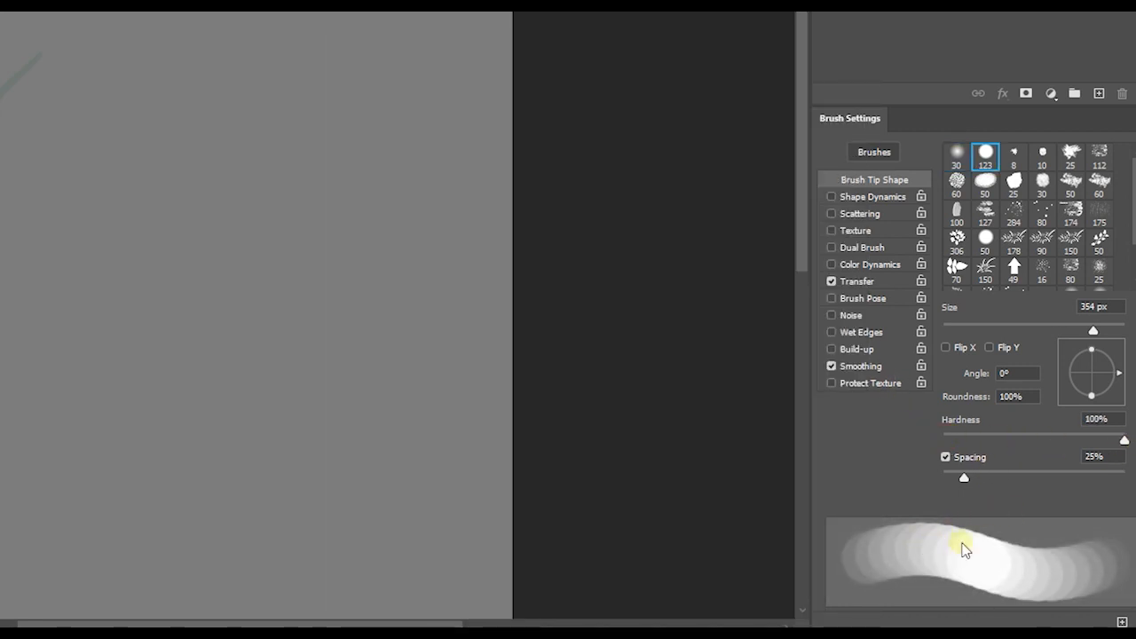
drag(964, 478, 931, 489)
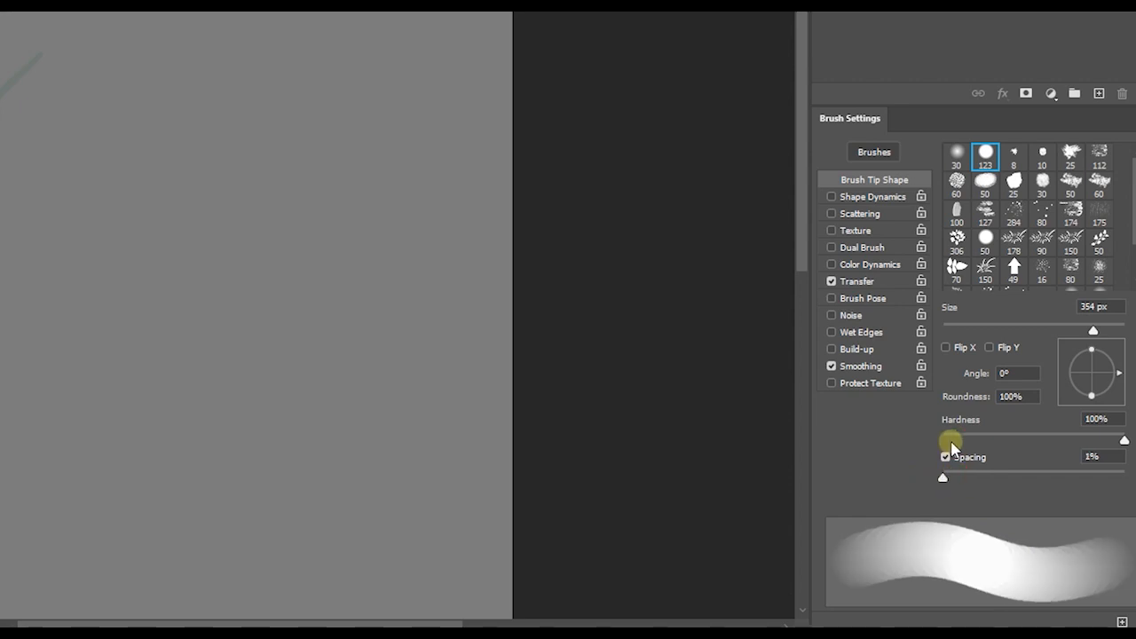
mouse_move(1123, 441)
mouse_down()
mouse_move(953, 432)
mouse_move(964, 434)
mouse_up()
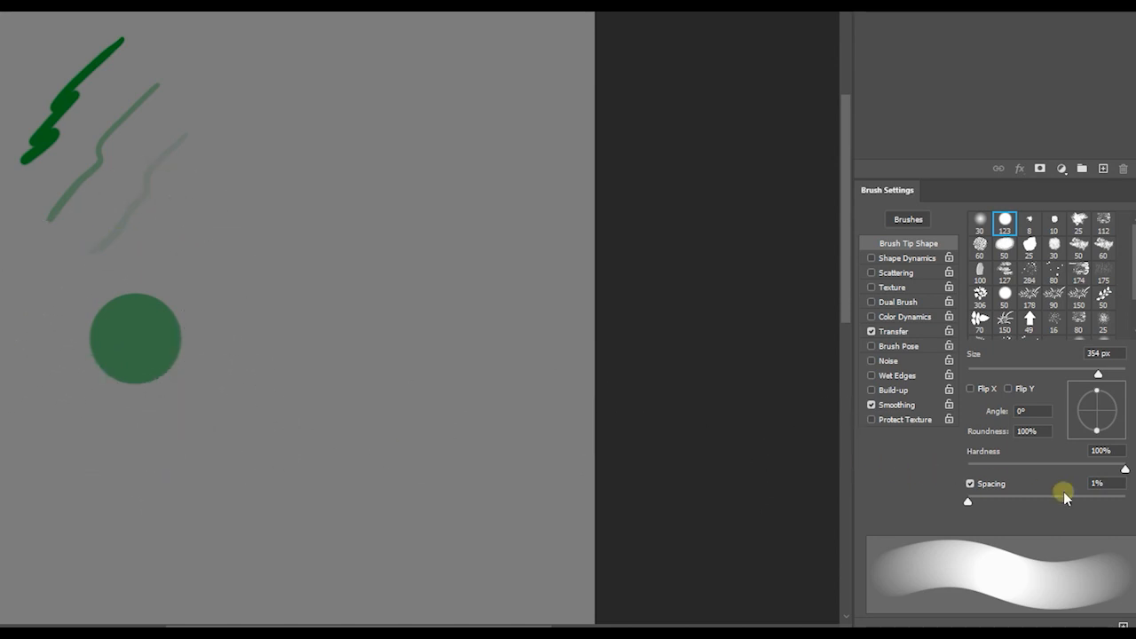
Set the brush hardness to 0% and paint a soft-edged green dot below the hard-edged one.
drag(1125, 470, 966, 468)
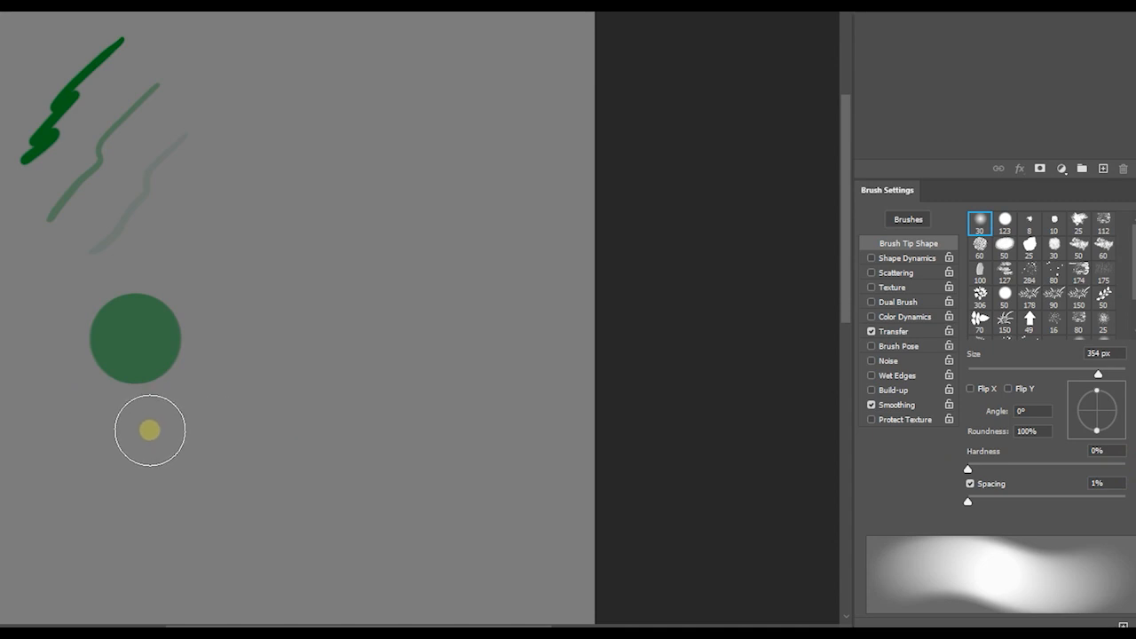
click(127, 482)
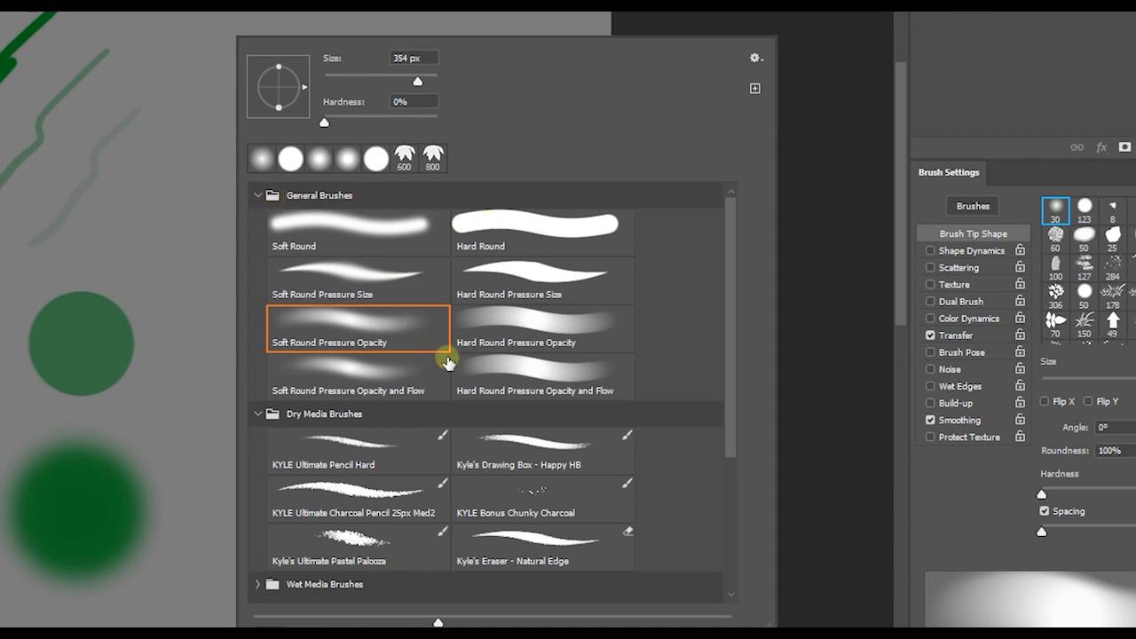
Examine the brush preset list down to the custom brushes and the preset management options.
mouse_move(732, 362)
mouse_down()
mouse_move(726, 526)
mouse_move(738, 350)
mouse_move(672, 261)
mouse_up()
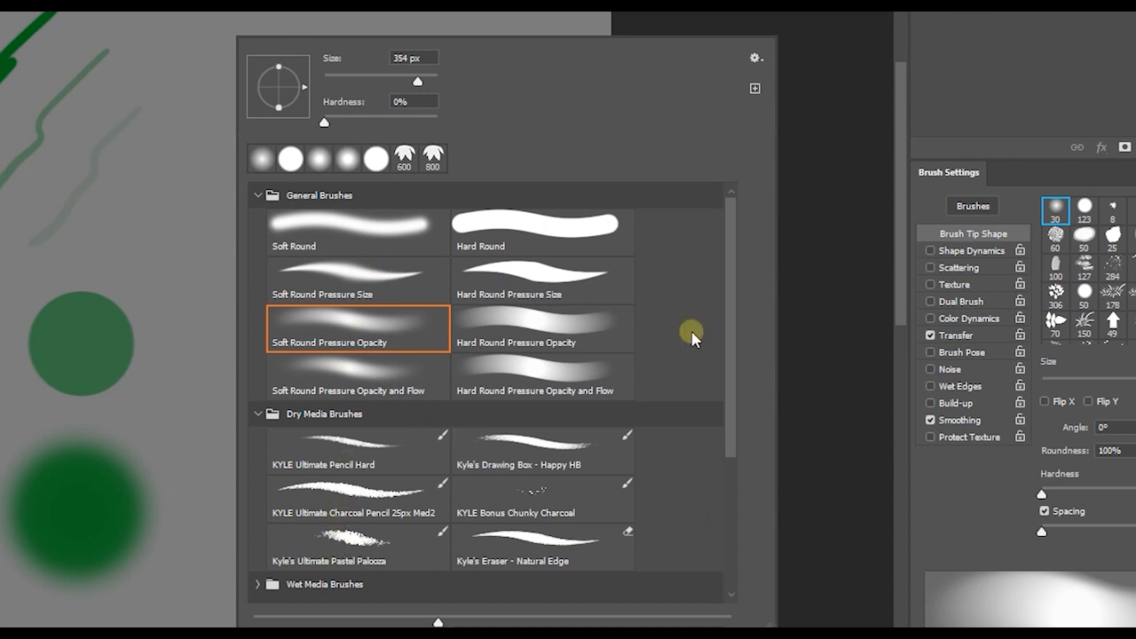
drag(731, 325, 738, 503)
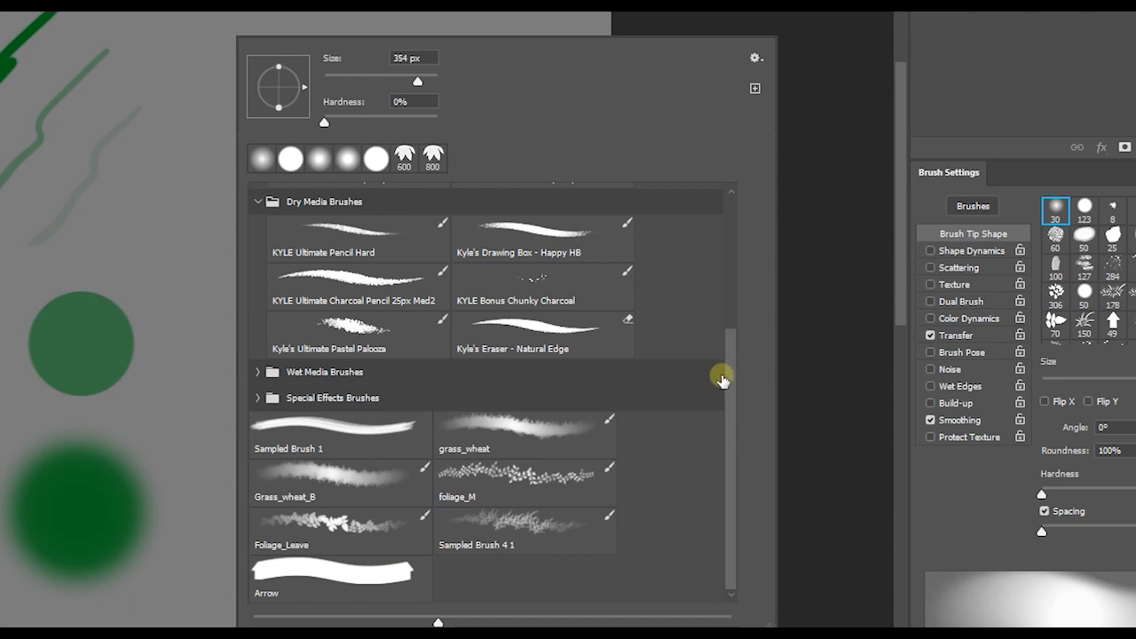
drag(730, 366, 758, 208)
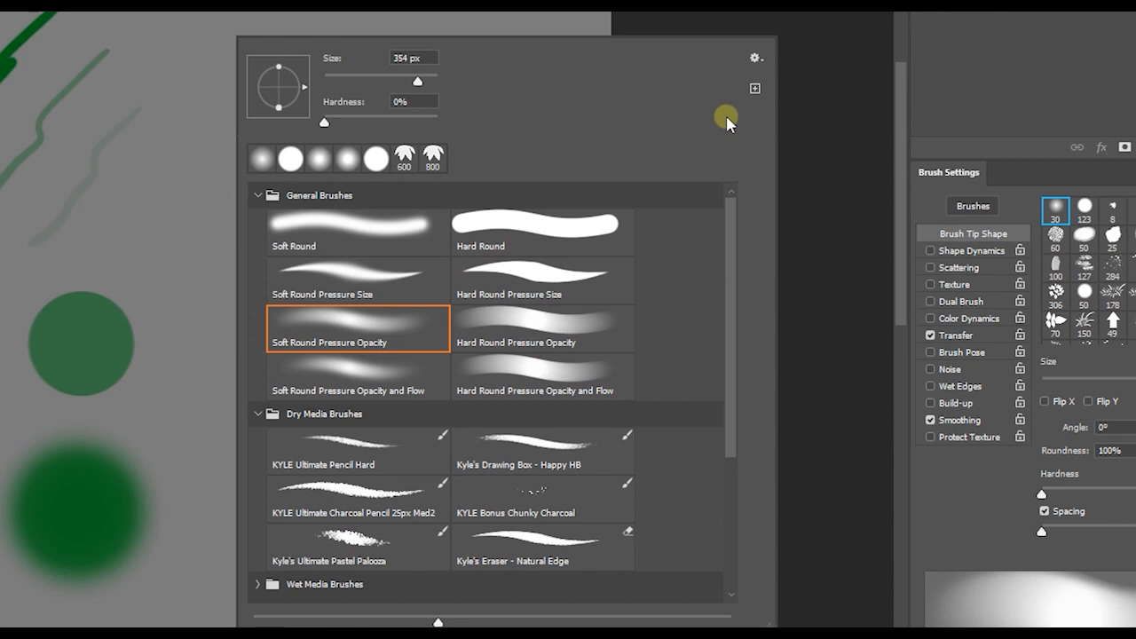
click(756, 57)
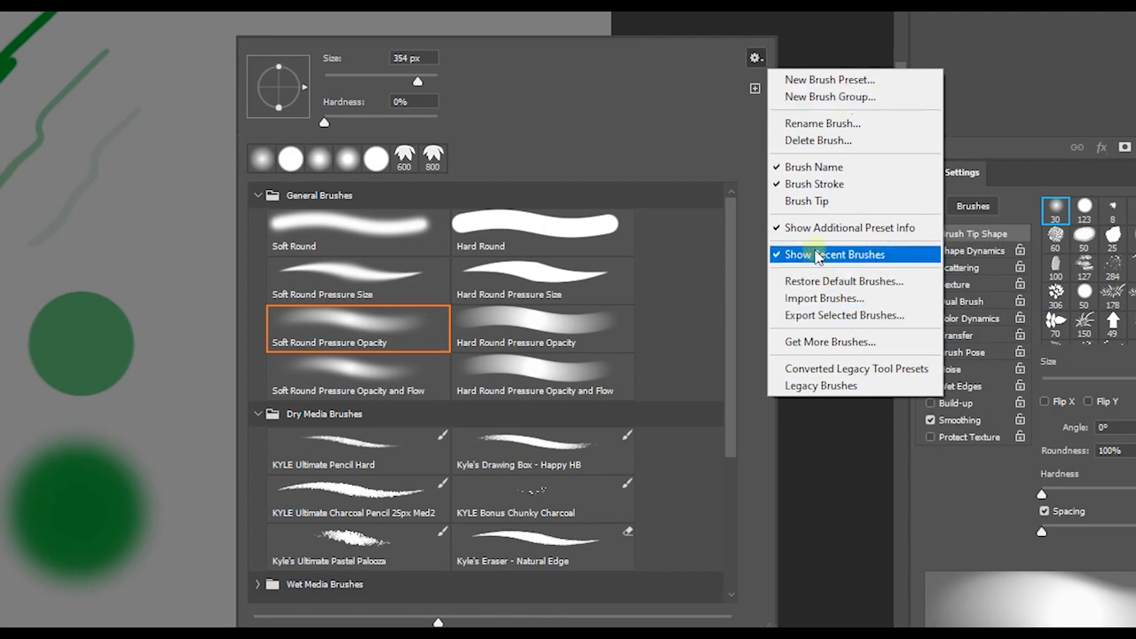
key(Escape)
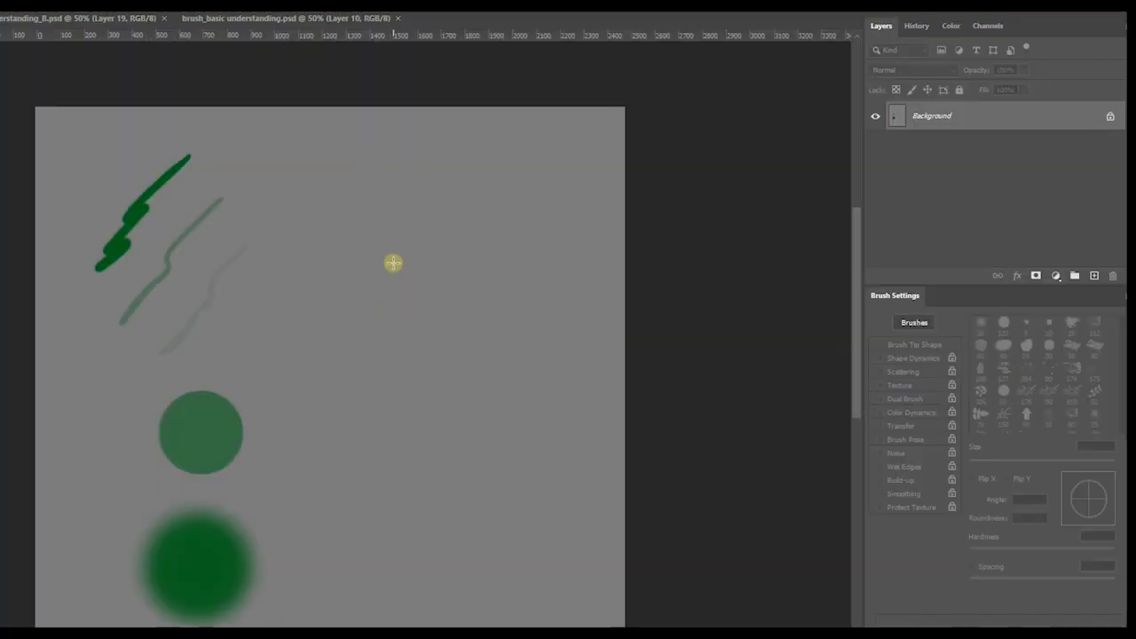
Select a plus shape from two overlapping rectangles beside the strokes, and add an empty layer with the Background hidden.
mouse_move(395, 211)
mouse_down()
mouse_move(421, 334)
mouse_move(411, 292)
mouse_up()
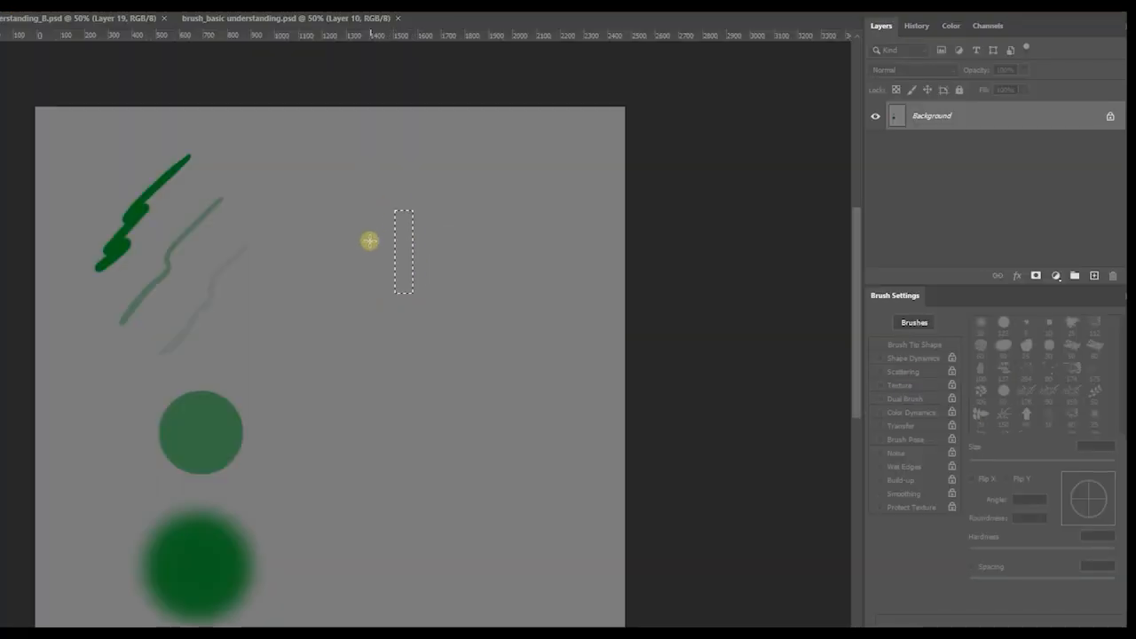
mouse_move(360, 241)
shift+mouse_down()
mouse_move(453, 265)
mouse_move(436, 256)
mouse_move(446, 259)
shift+mouse_up()
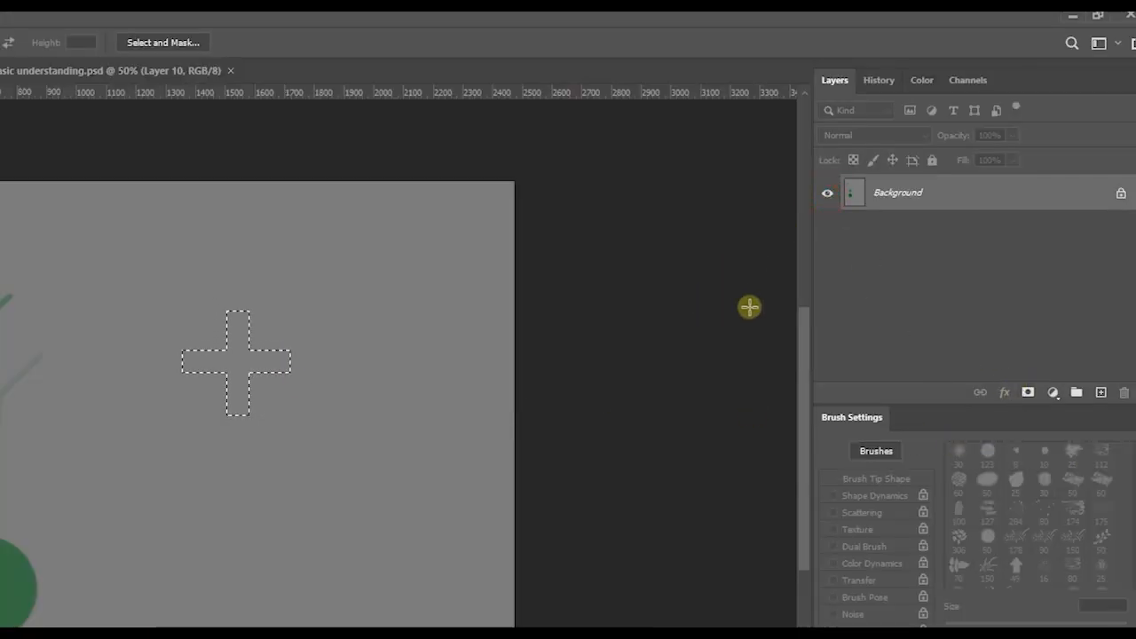
click(1101, 394)
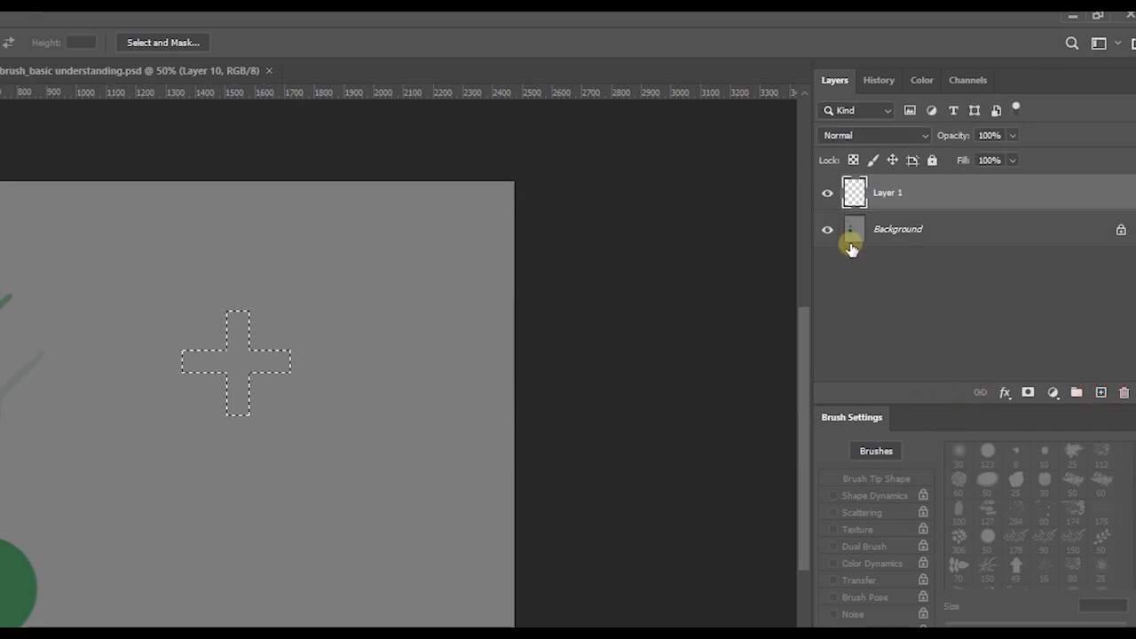
click(826, 229)
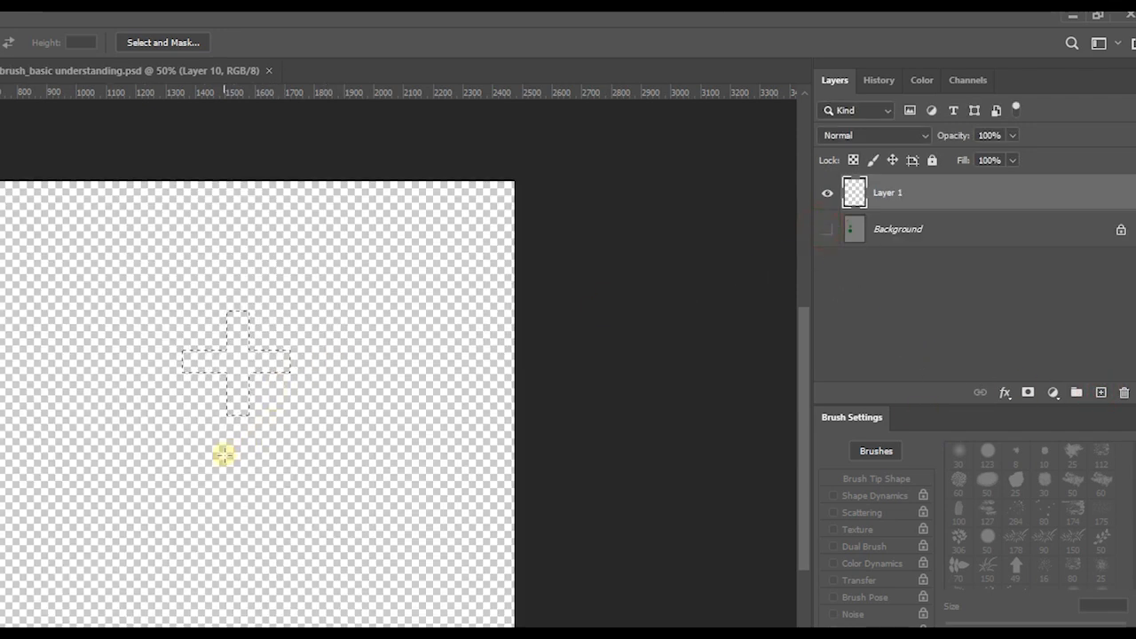
Set the foreground color to black (000000) and fill the plus-shaped selection using the Paint Bucket.
key(g)
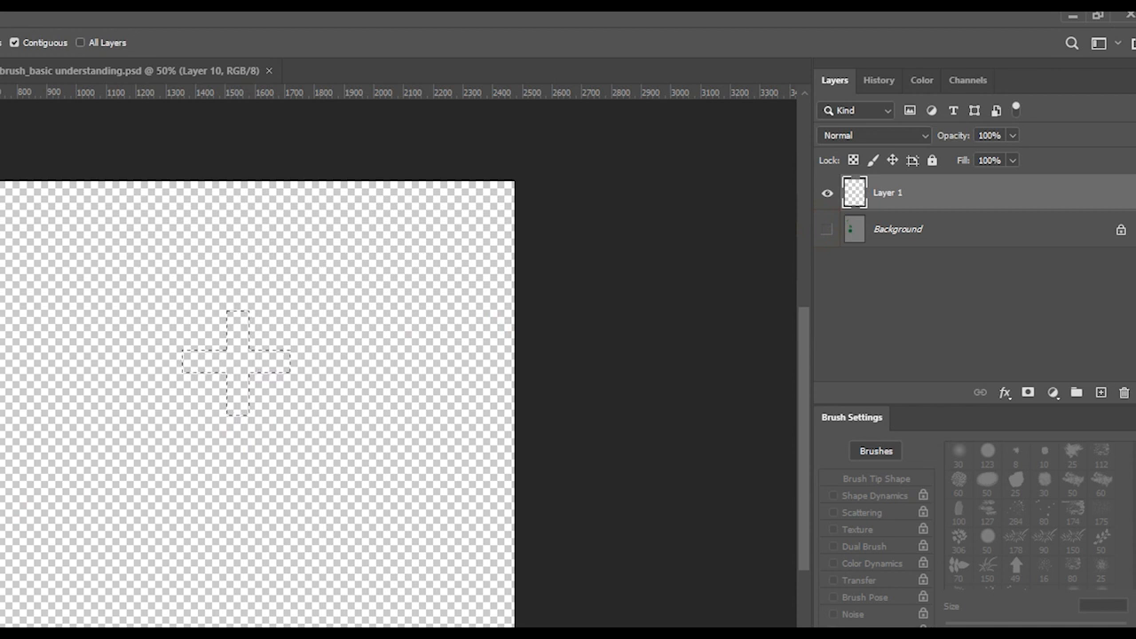
click(0, 533)
drag(477, 315, 412, 365)
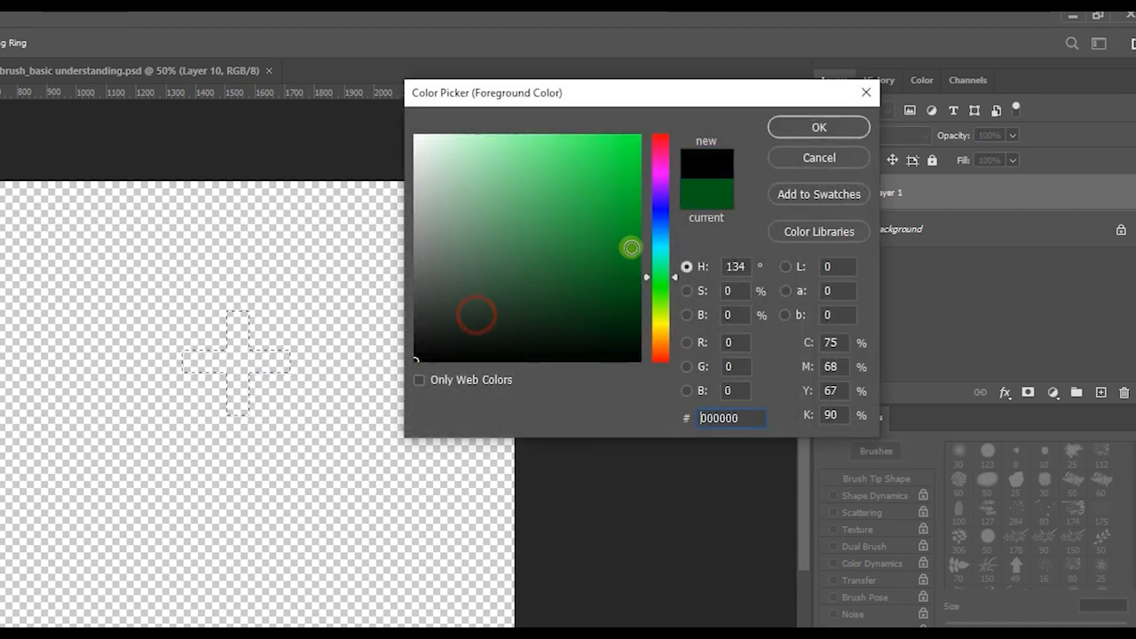
click(812, 127)
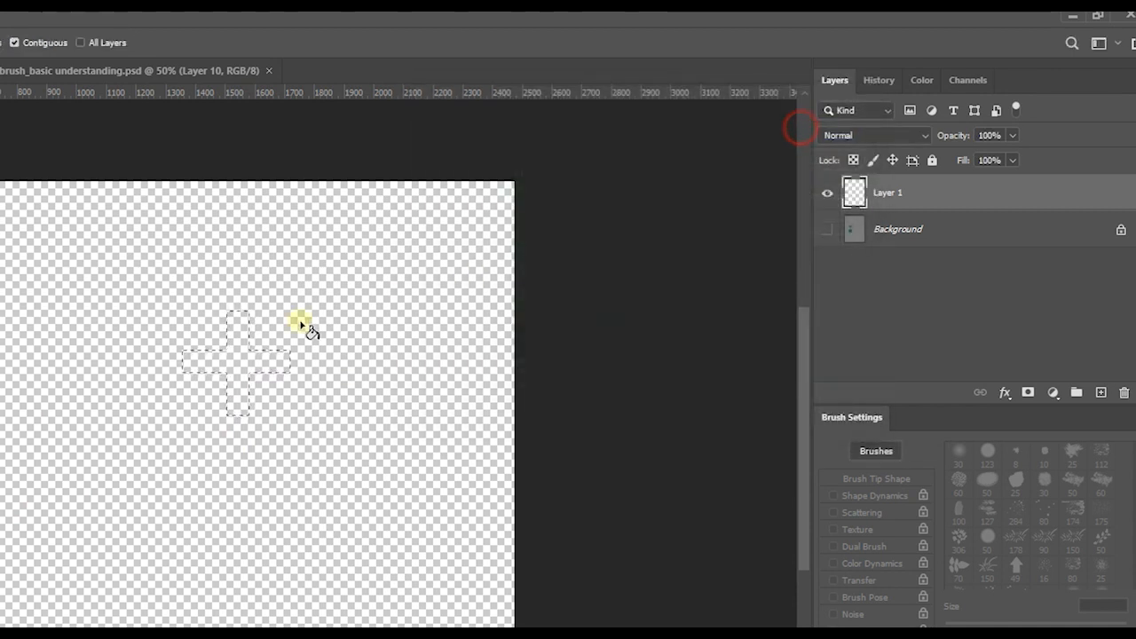
click(242, 365)
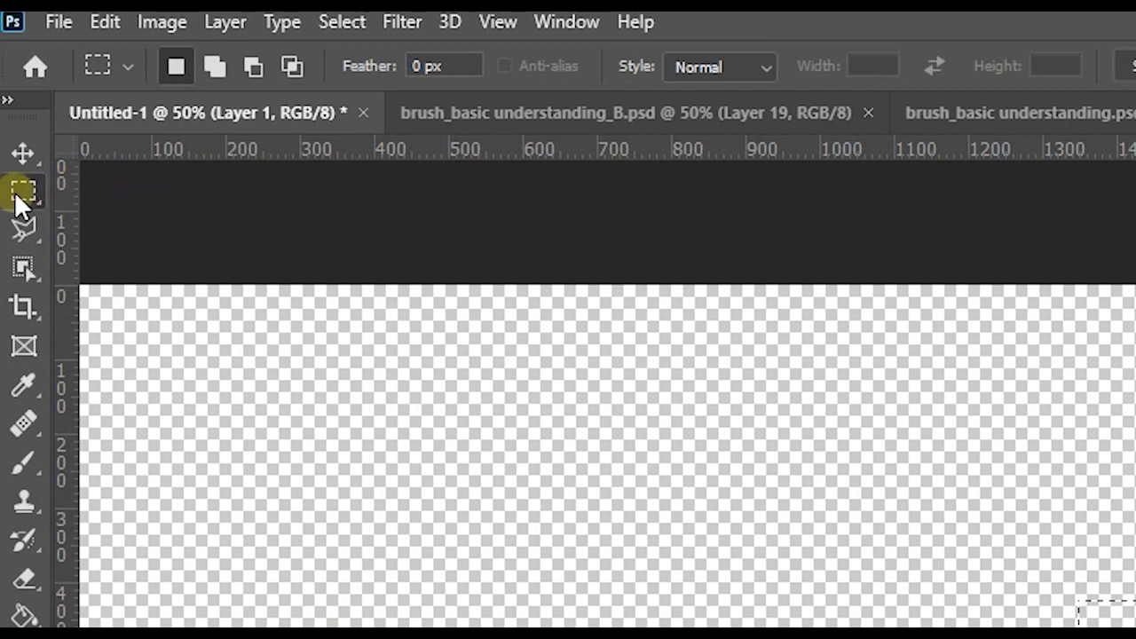
Enclose the black plus in a rectangular marquee and define it as a brush preset named "plus".
click(20, 194)
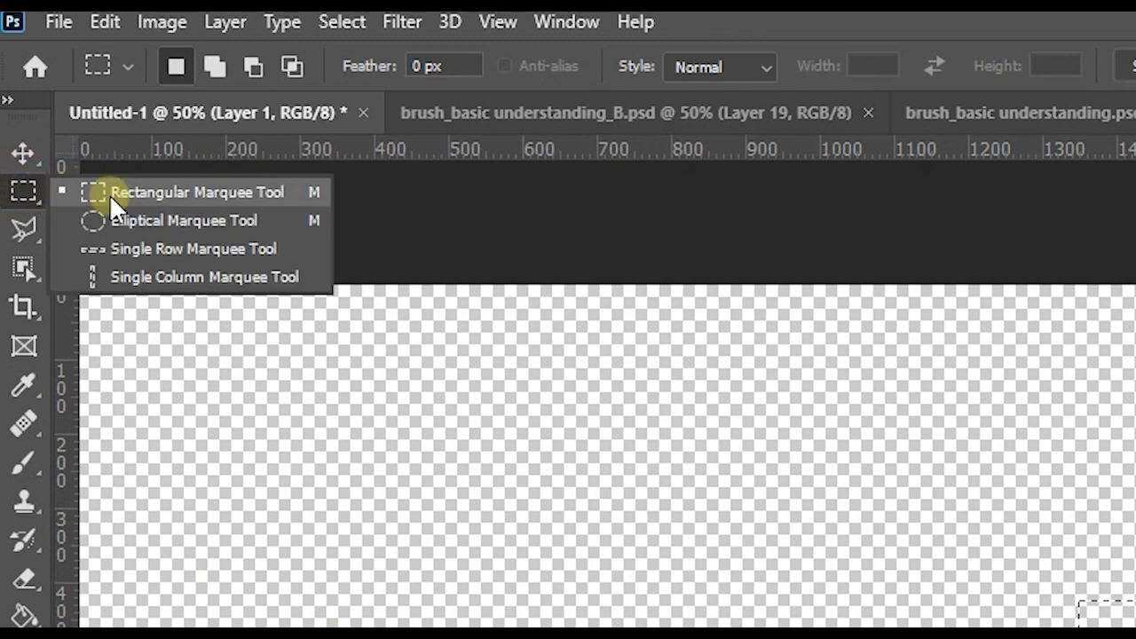
click(266, 197)
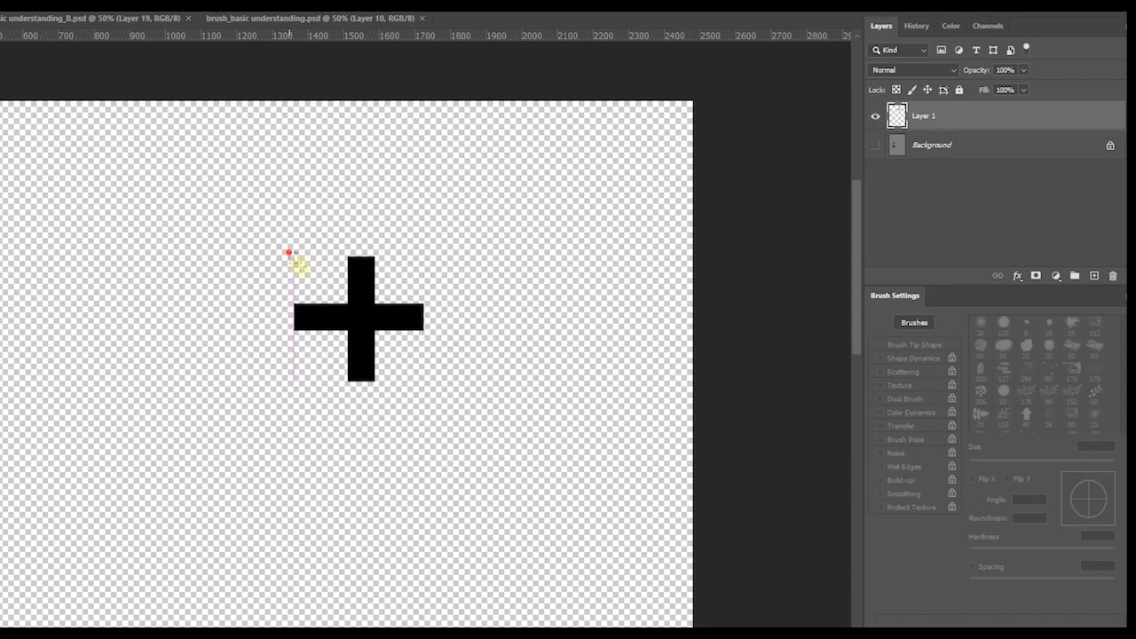
drag(290, 252, 431, 387)
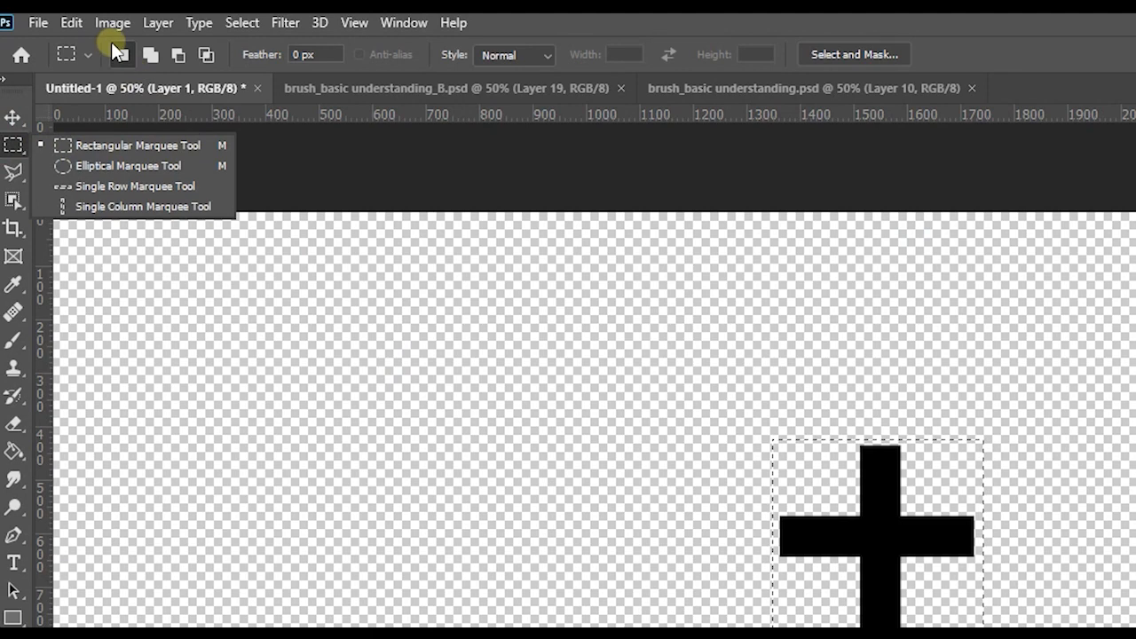
click(69, 23)
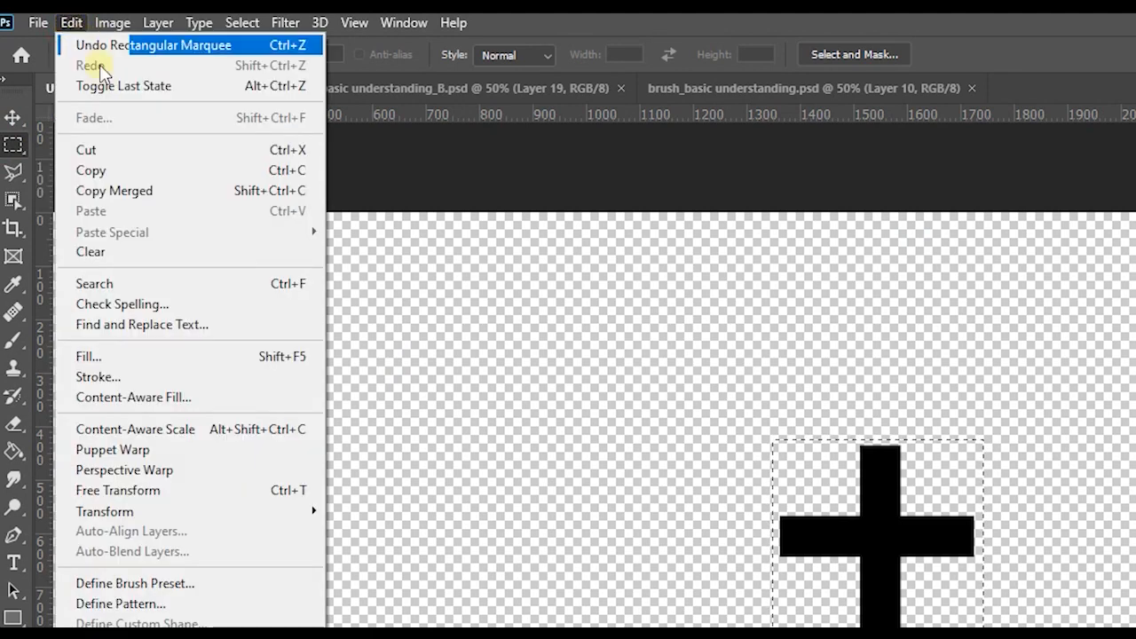
click(197, 583)
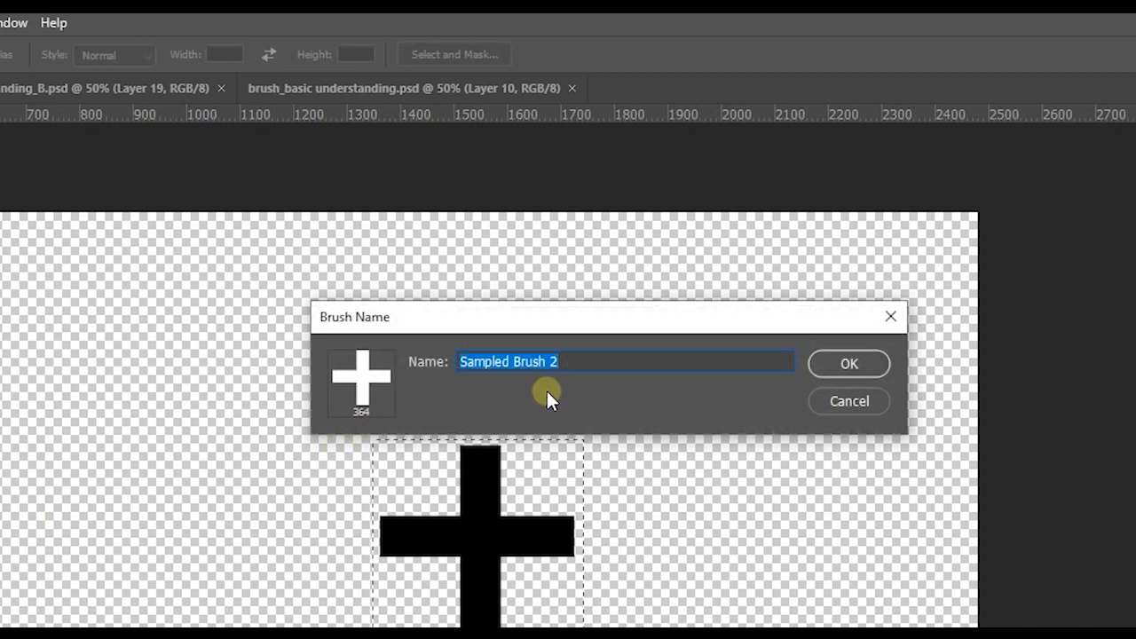
text(plus)
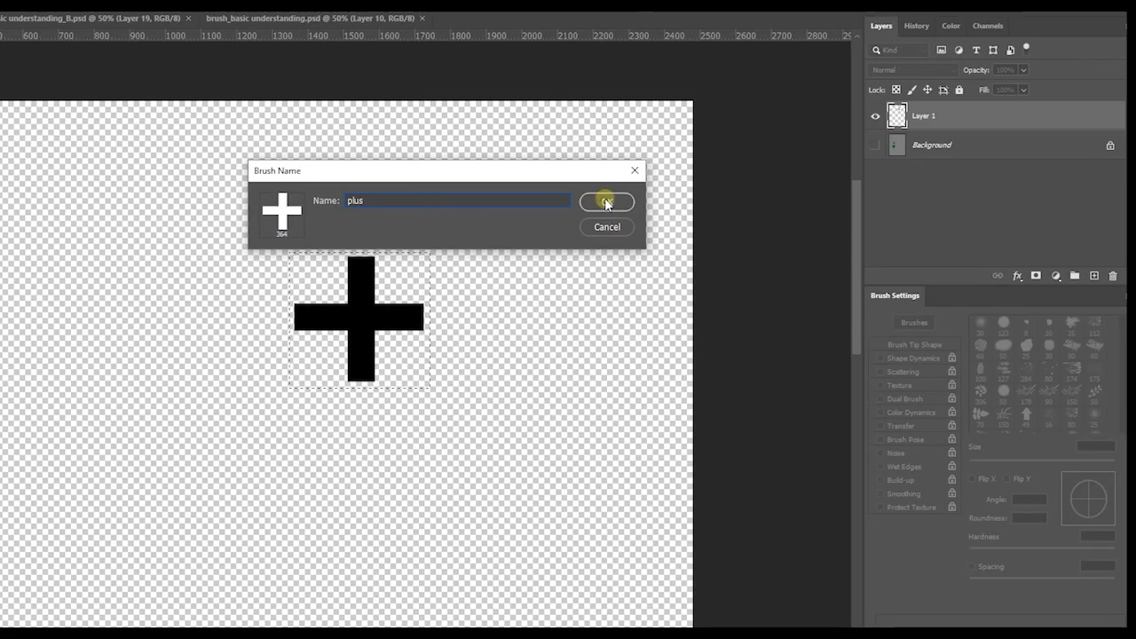
click(608, 202)
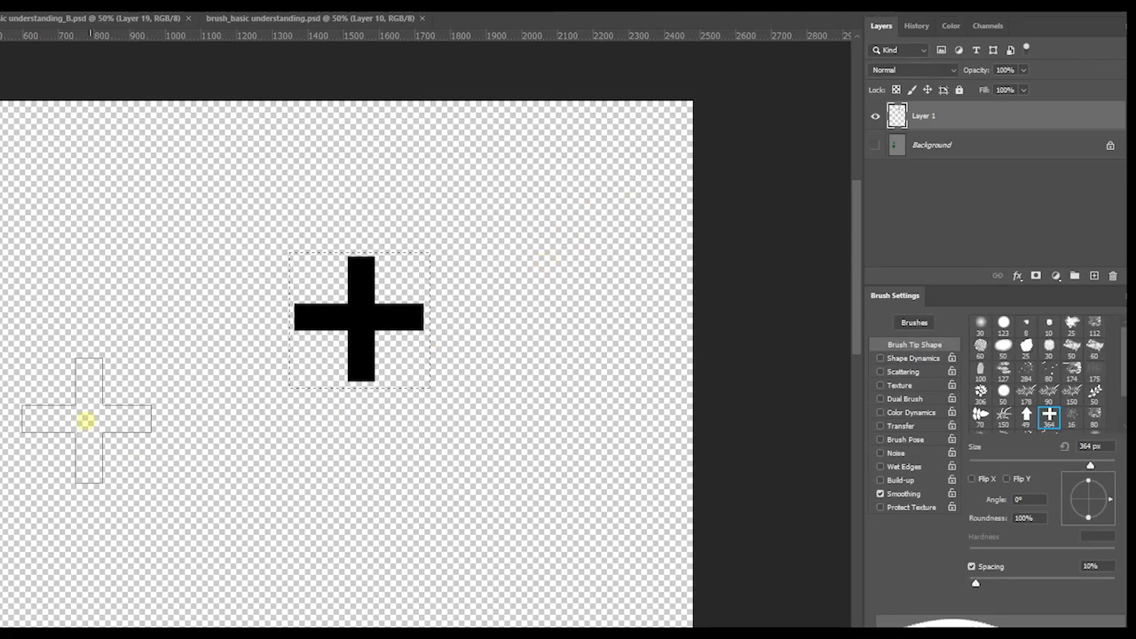
Add a new empty layer for painting, hide Layer 1 and show the Background again.
click(1095, 275)
click(875, 144)
click(875, 175)
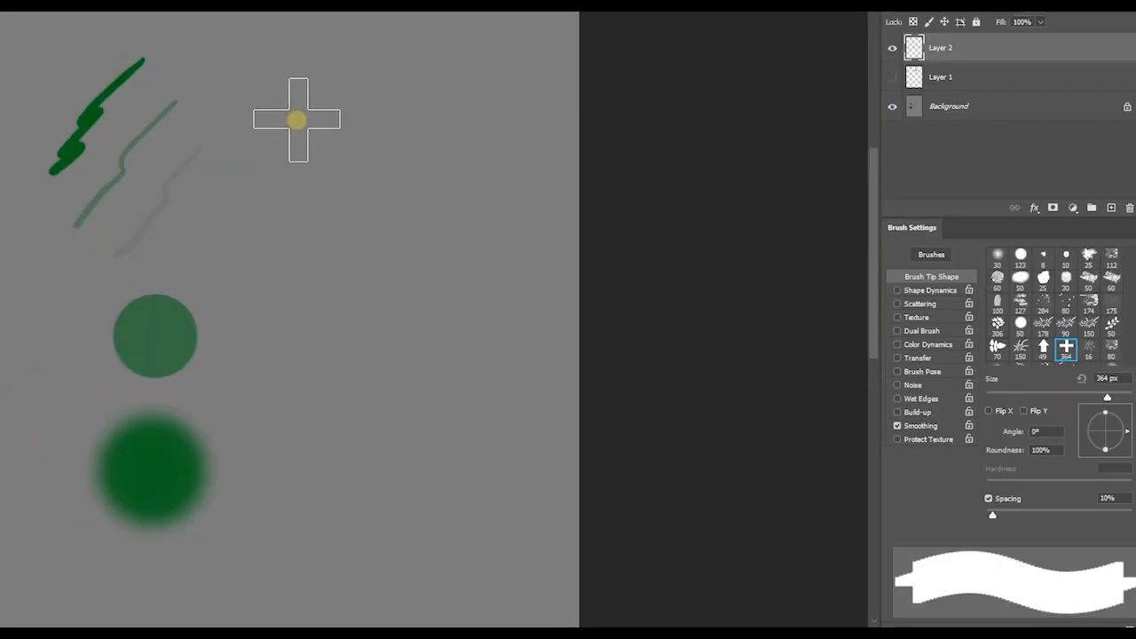
Locate the plus preset in the brush picker and reduce the brush size to 200 px.
right_click(297, 119)
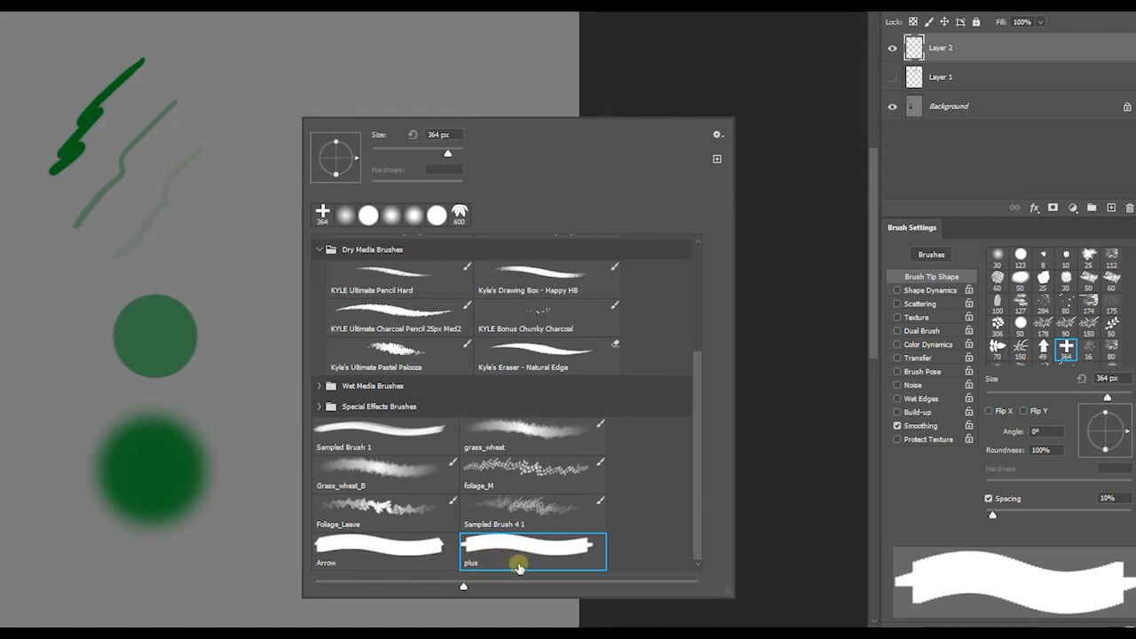
click(268, 82)
key(ctrl+z)
key(bracketleft)
key(bracketleft)
key(bracketleft)
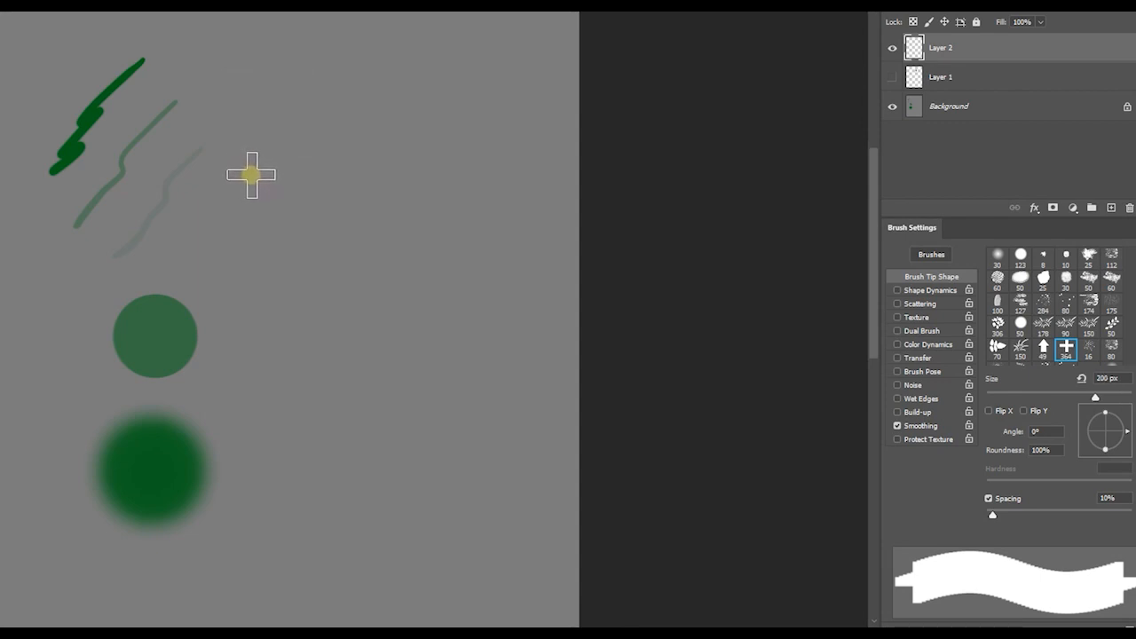
Set the brush spacing to 88% and the angle to 49°, and paint a zigzag of crosses beside the green marks.
drag(1008, 517, 1049, 520)
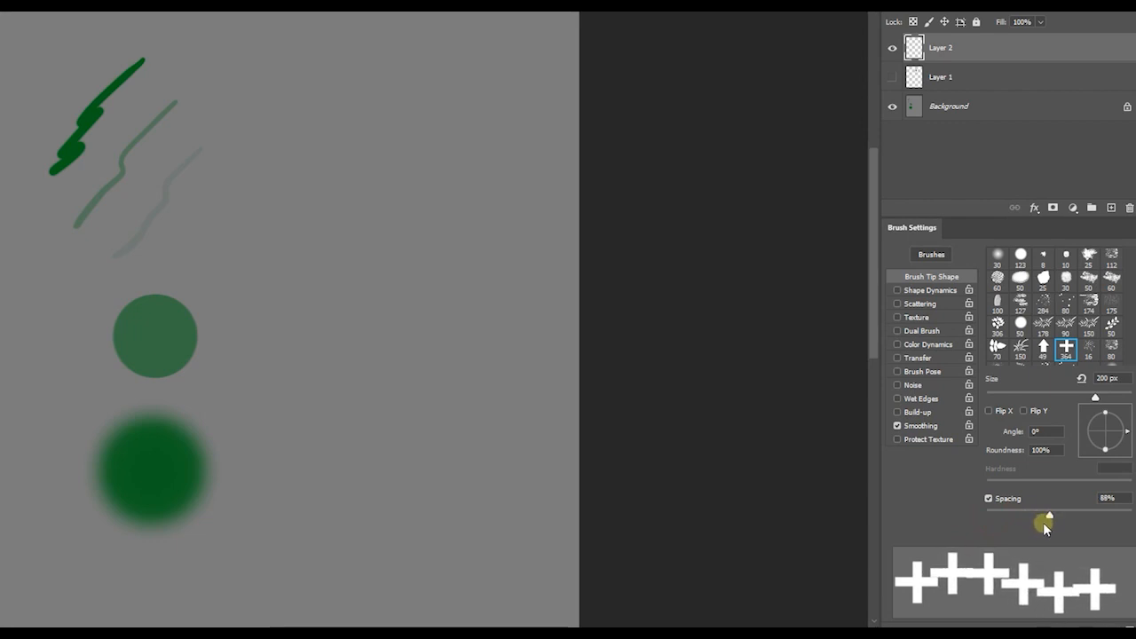
drag(1127, 435, 1123, 421)
mouse_move(262, 225)
mouse_down()
mouse_move(378, 271)
mouse_move(300, 335)
mouse_move(417, 366)
mouse_move(298, 427)
mouse_move(315, 479)
mouse_up()
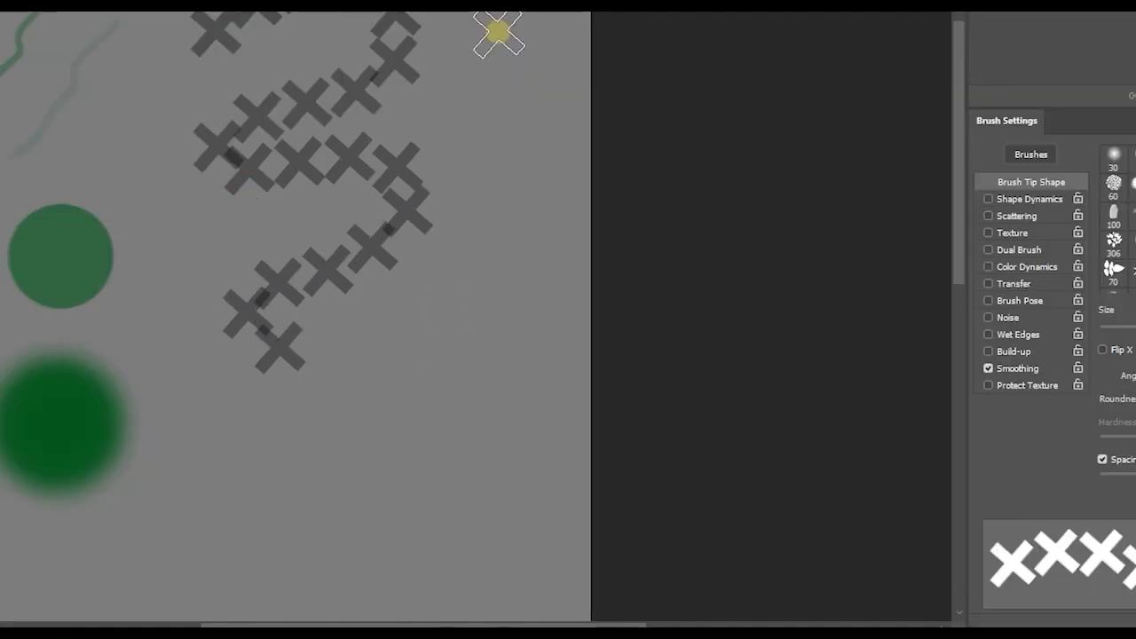
Save the adjusted brush as a new preset named "plus_edit" with its tool settings included.
right_click(498, 33)
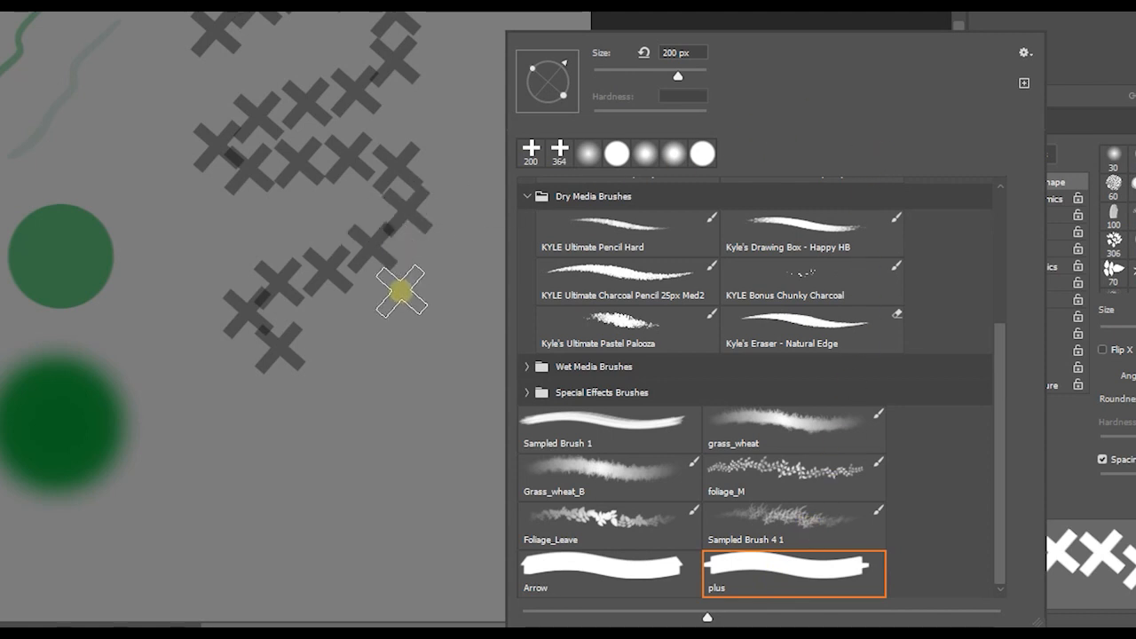
click(1026, 52)
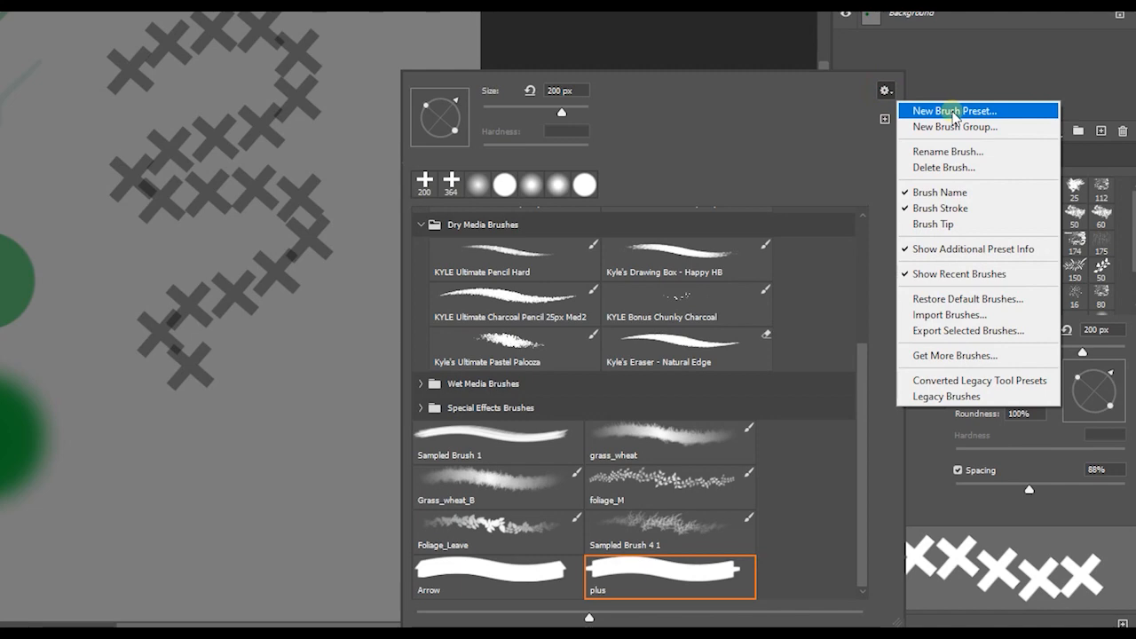
click(955, 113)
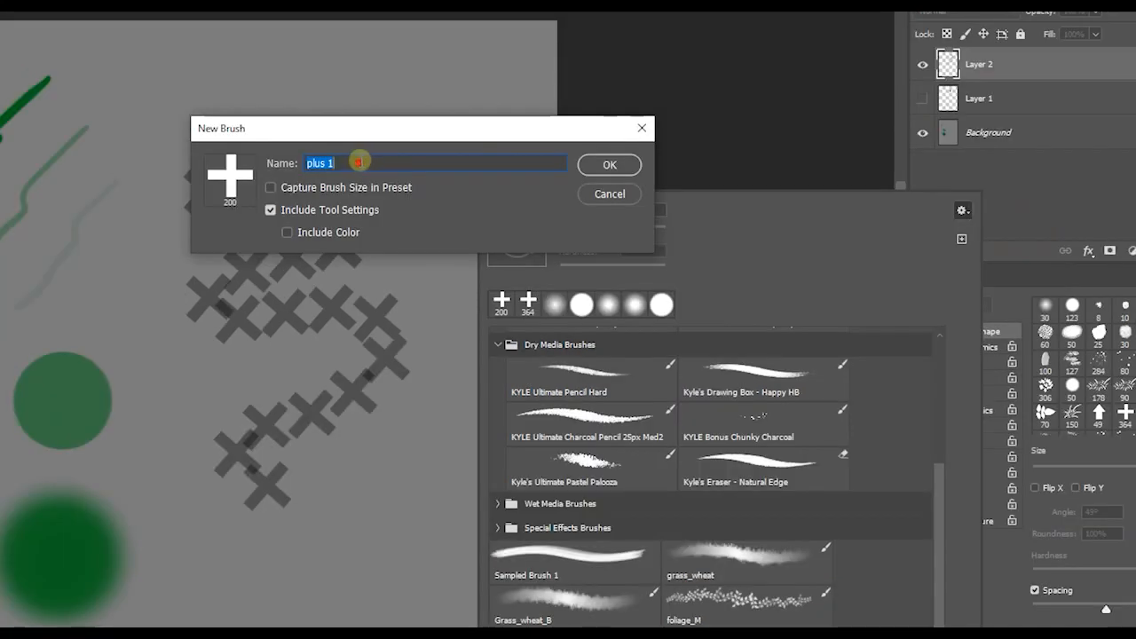
click(358, 161)
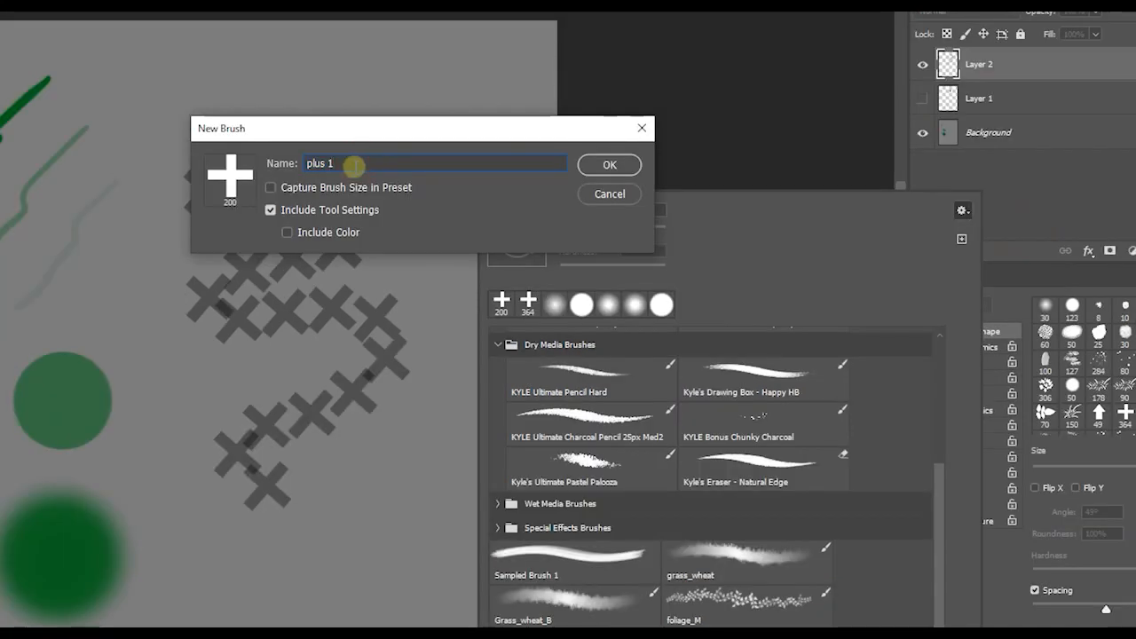
key(BackSpace)
key(BackSpace)
text(_edit)
key(Return)
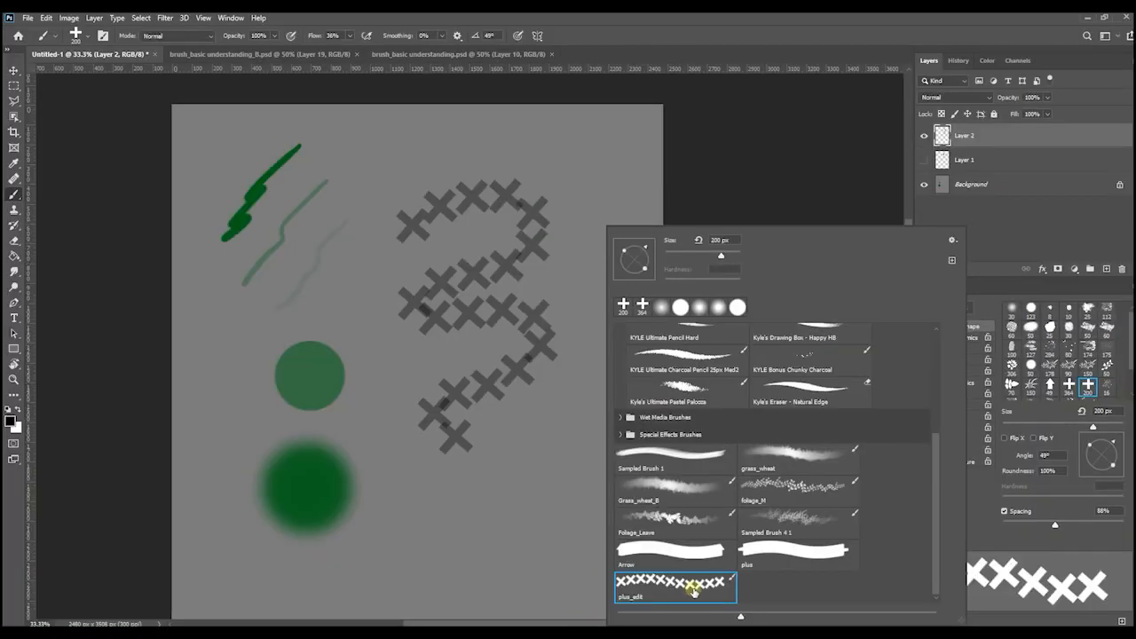
Paint a diagonal stroke below the zigzag with the plus preset and a row of crosses above it with plus_edit.
click(766, 555)
drag(531, 455, 457, 512)
right_click(626, 333)
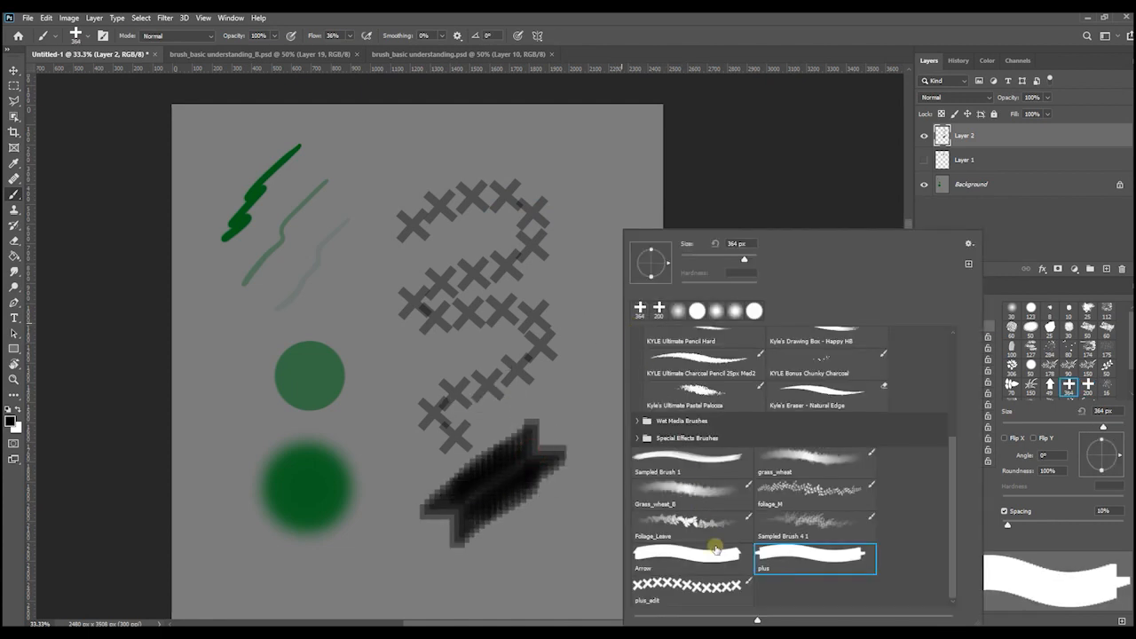
click(686, 589)
drag(596, 166, 447, 172)
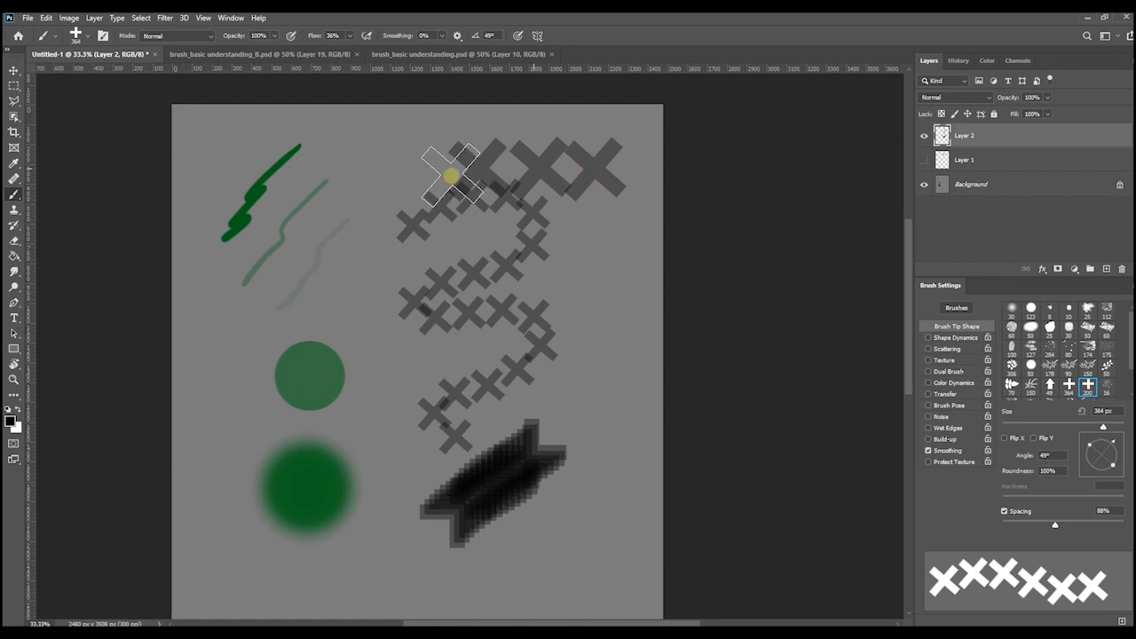
Delete the original plus brush preset from the brush presets, leaving plus_edit in the list.
right_click(611, 243)
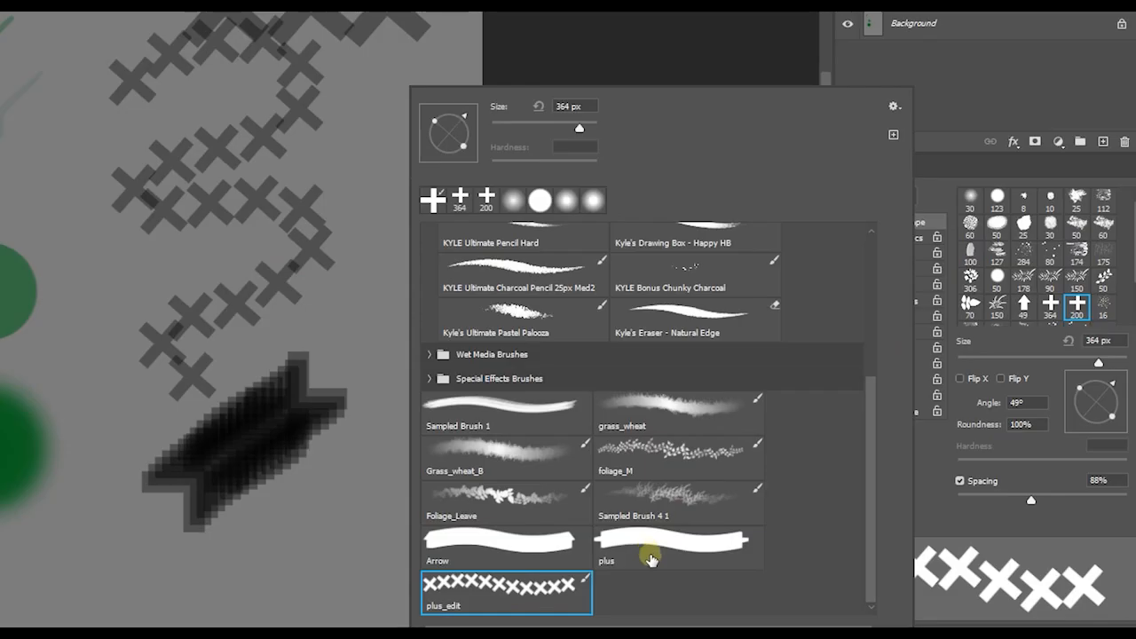
click(787, 564)
click(893, 106)
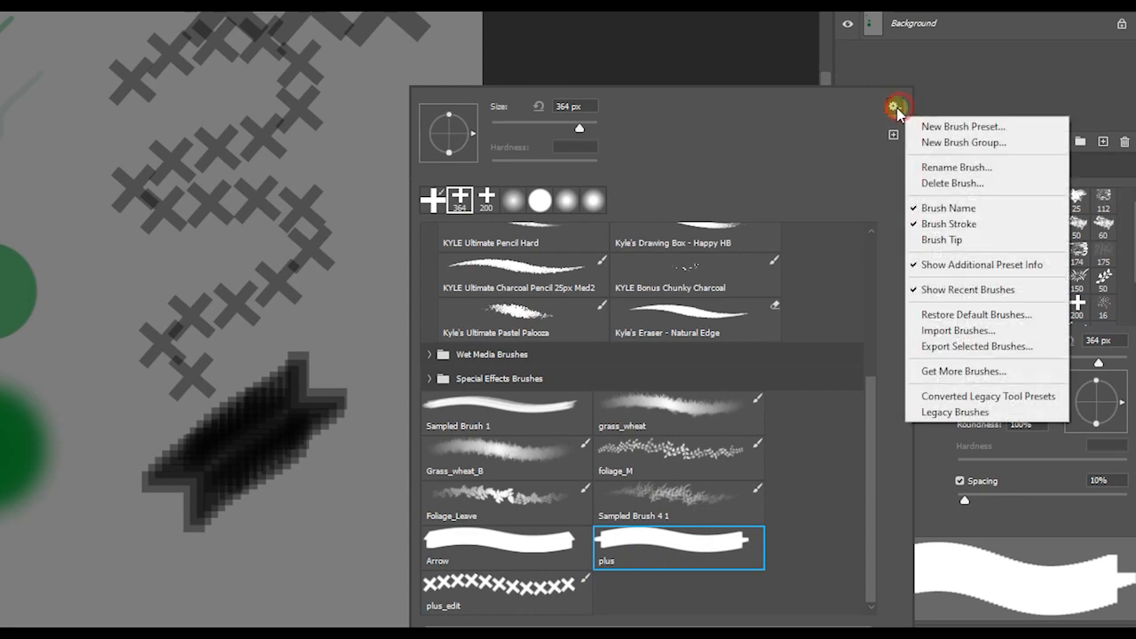
click(965, 185)
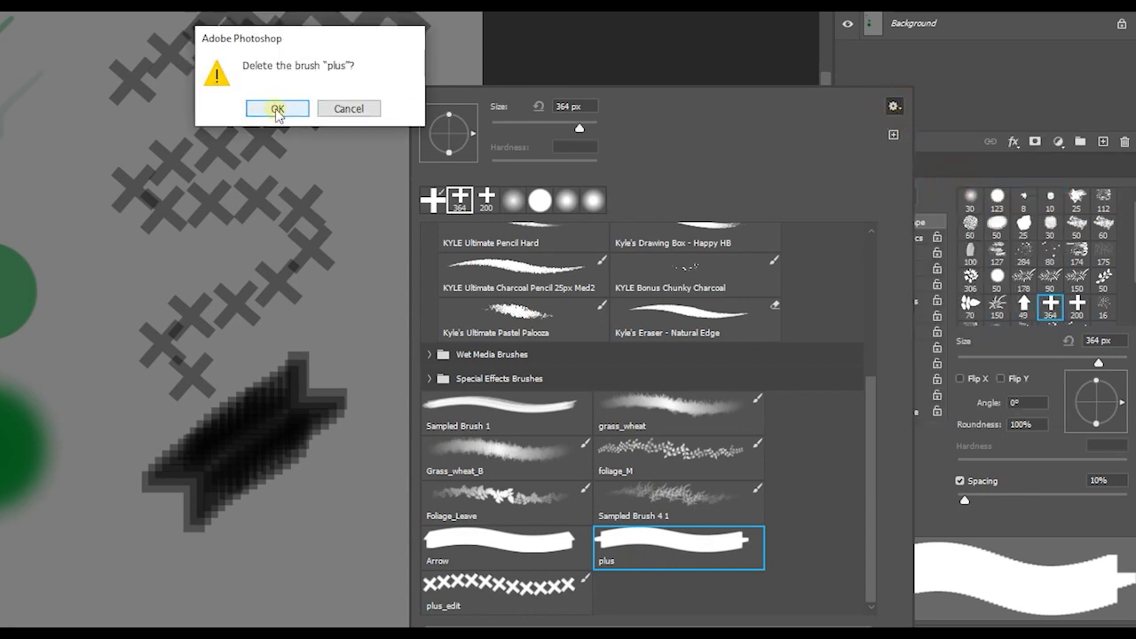
click(275, 107)
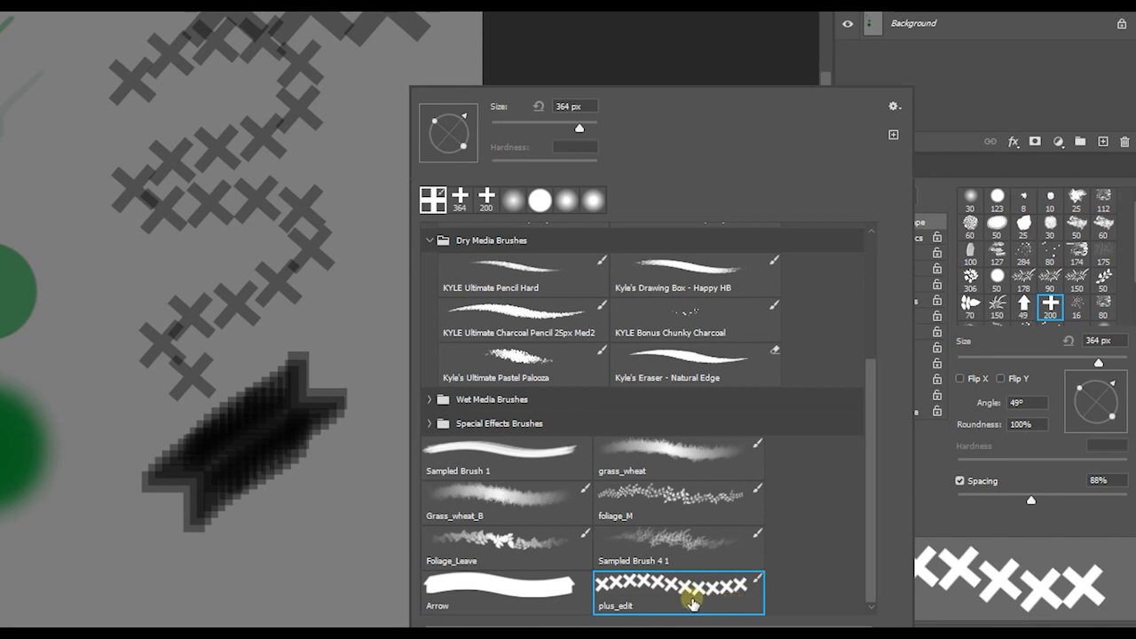
click(894, 106)
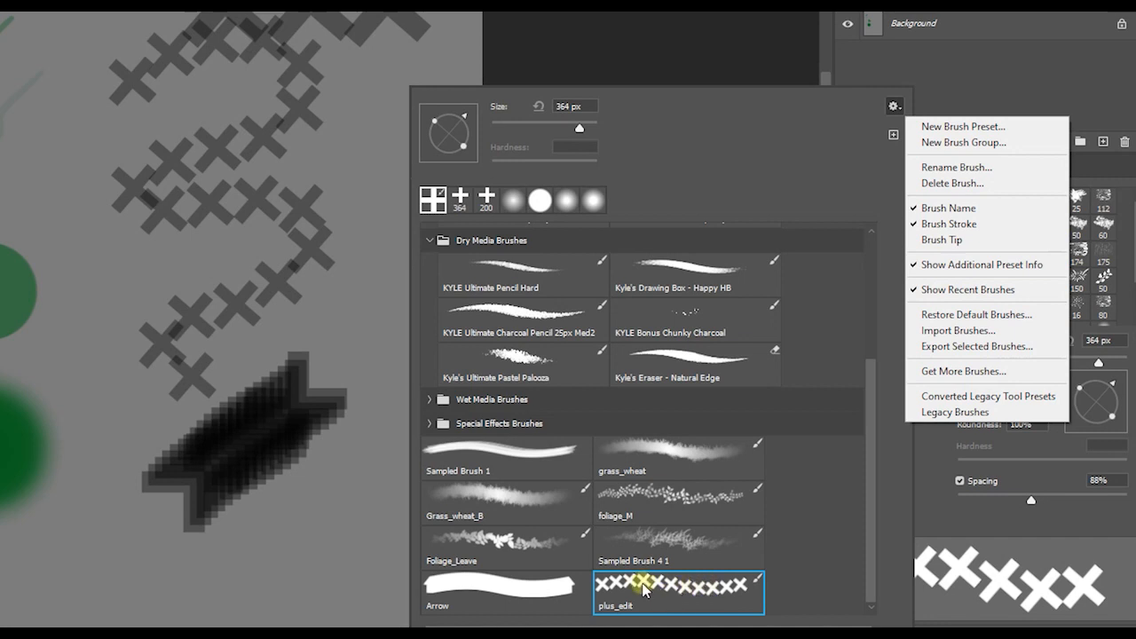
click(864, 382)
drag(864, 381, 876, 237)
click(877, 309)
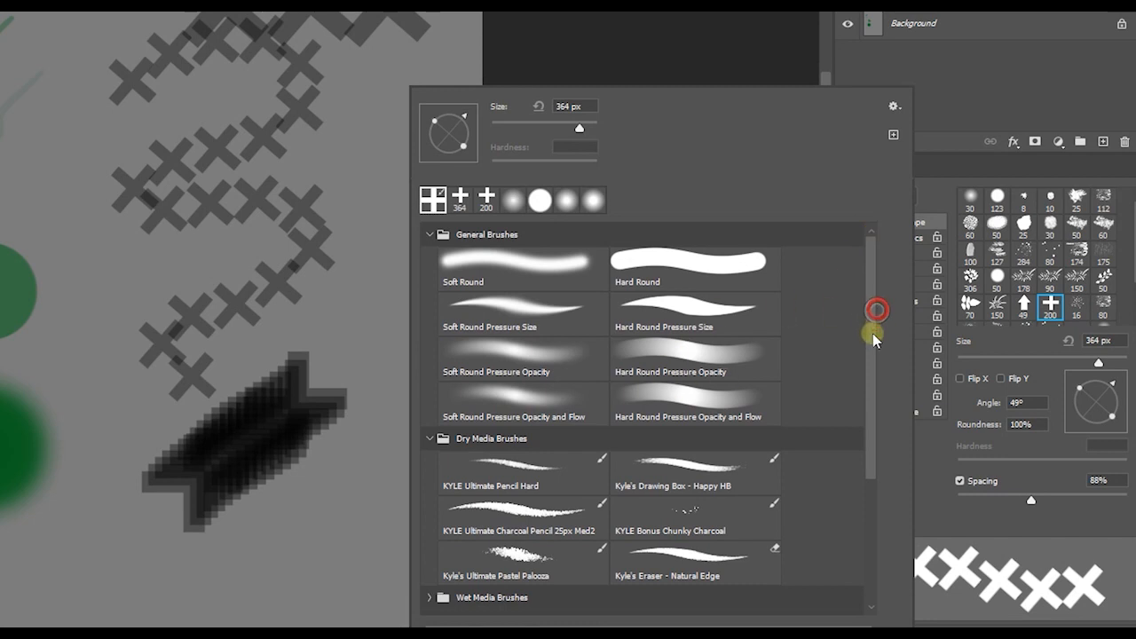
drag(876, 385, 857, 559)
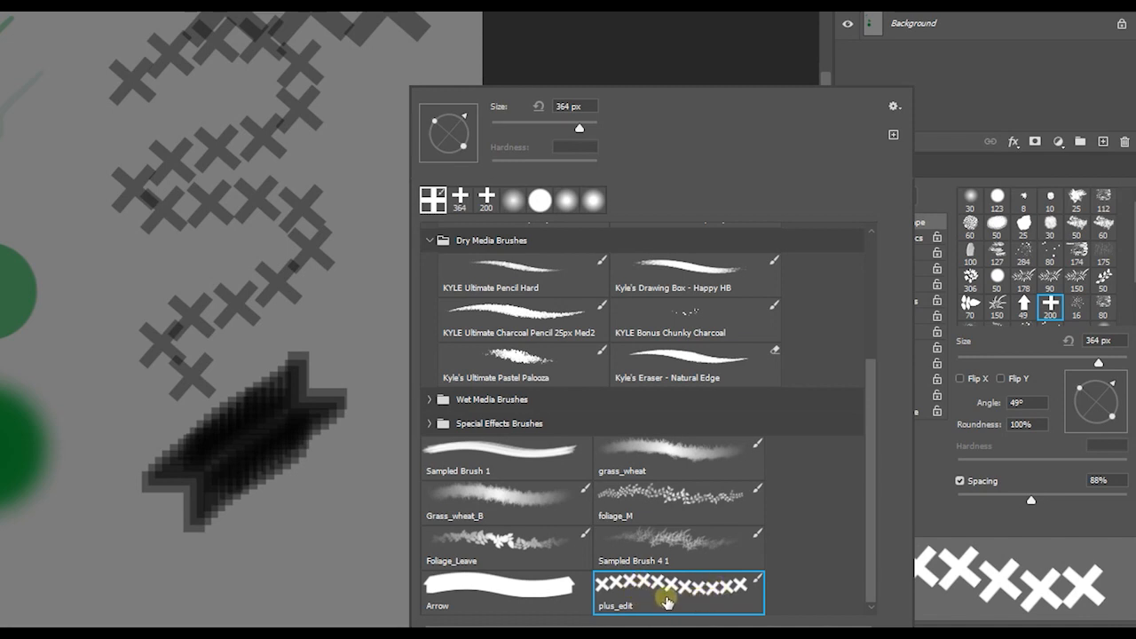
Export the selected plus_edit preset as an ABR brush file named "plus".
click(894, 106)
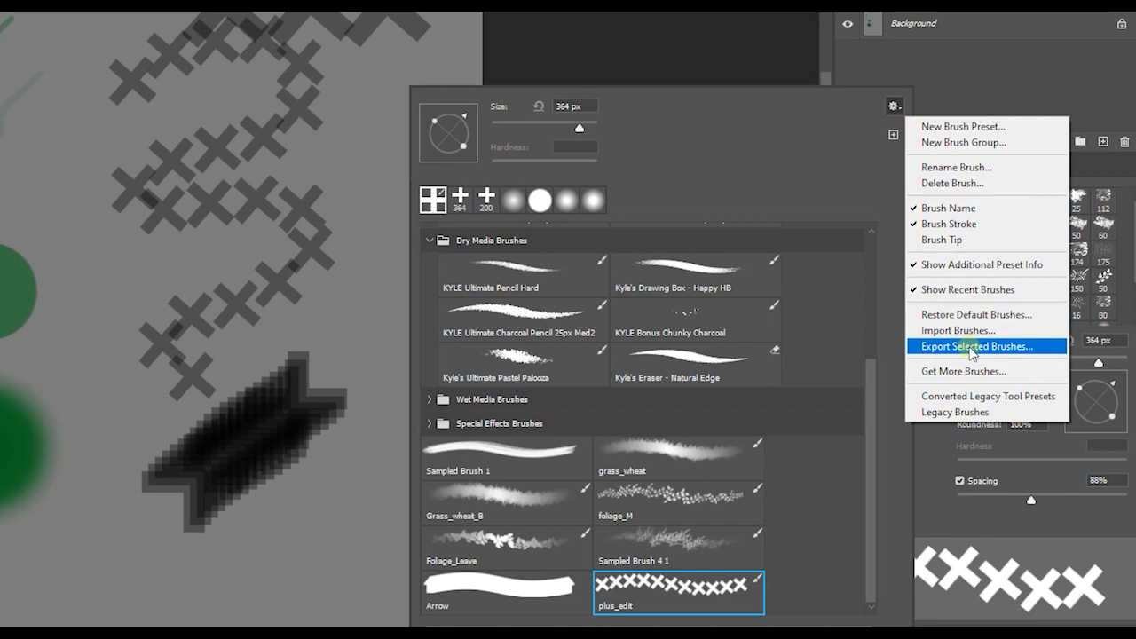
click(972, 348)
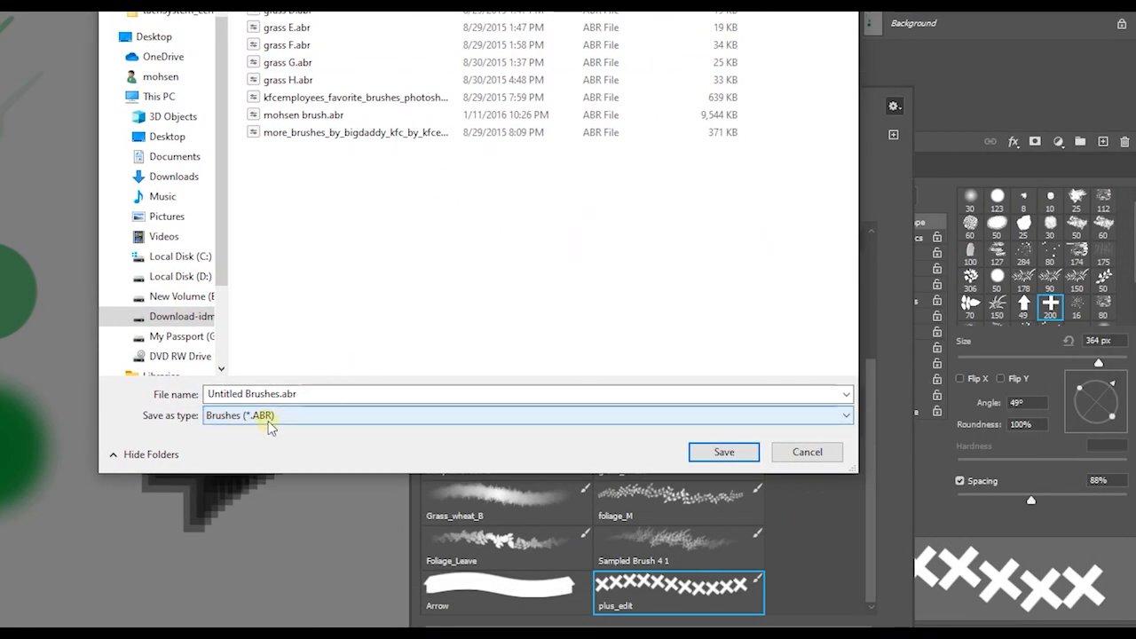
drag(317, 391, 133, 359)
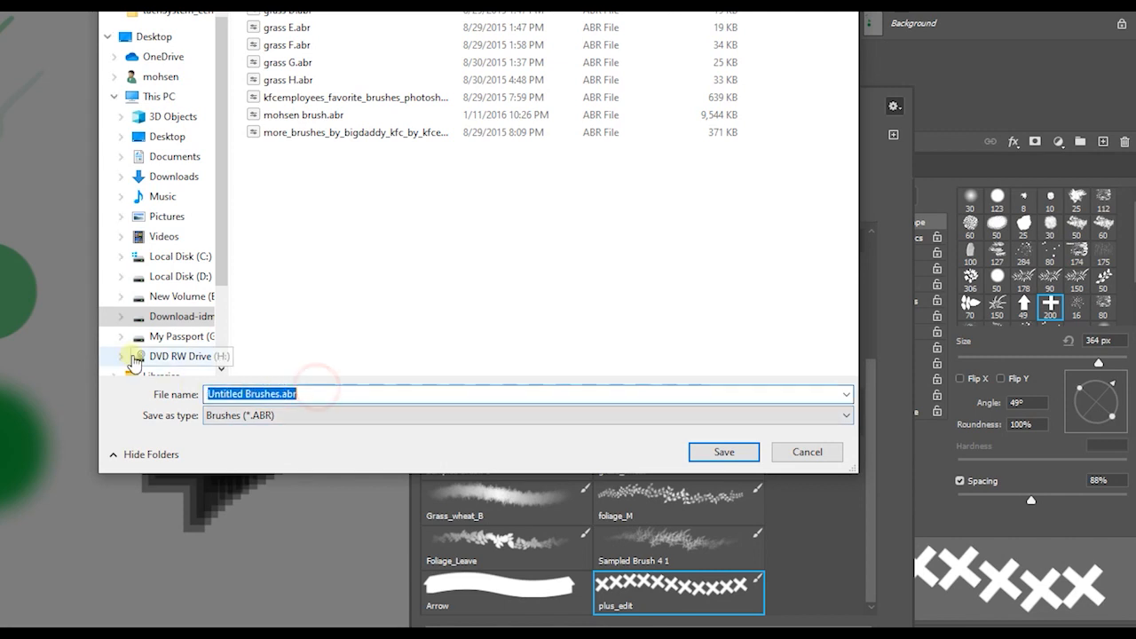
text(plus)
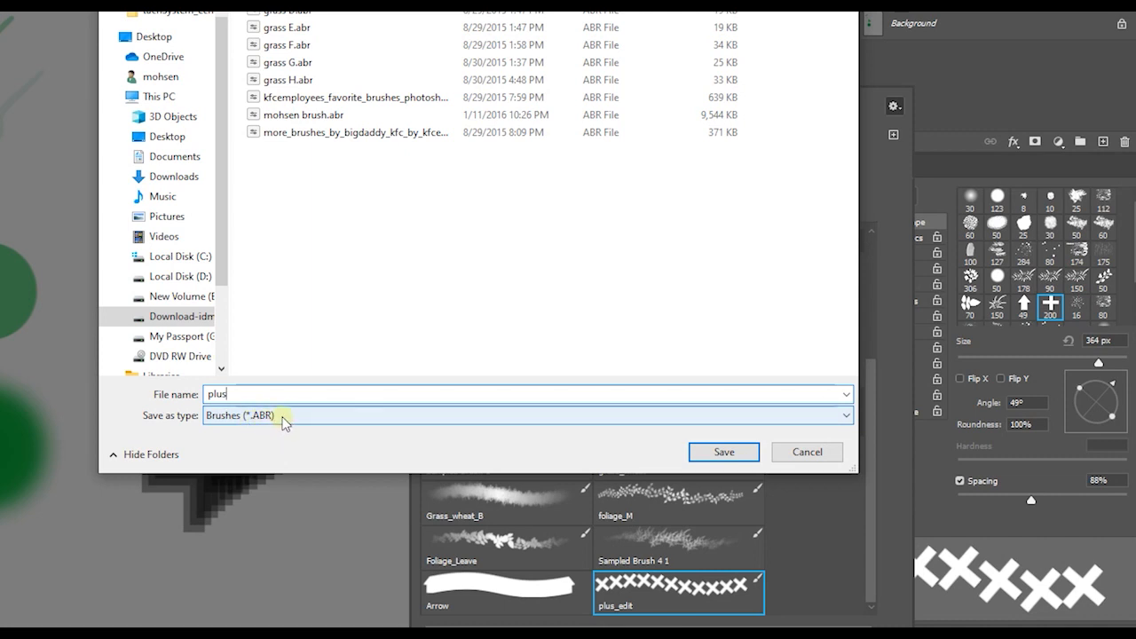
click(282, 417)
click(272, 432)
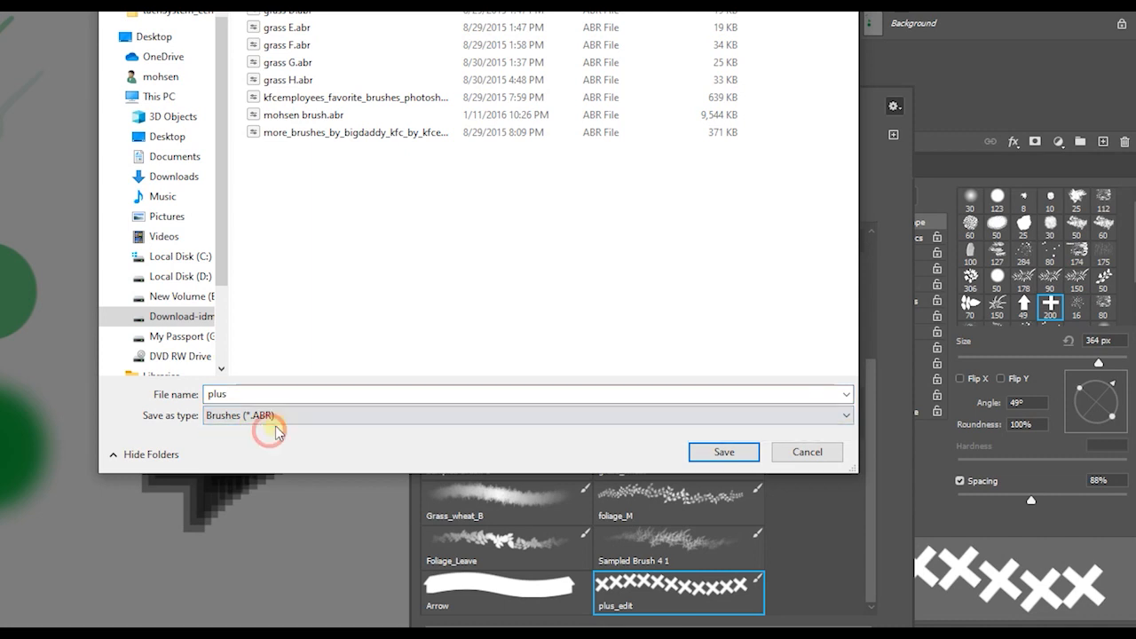
click(735, 449)
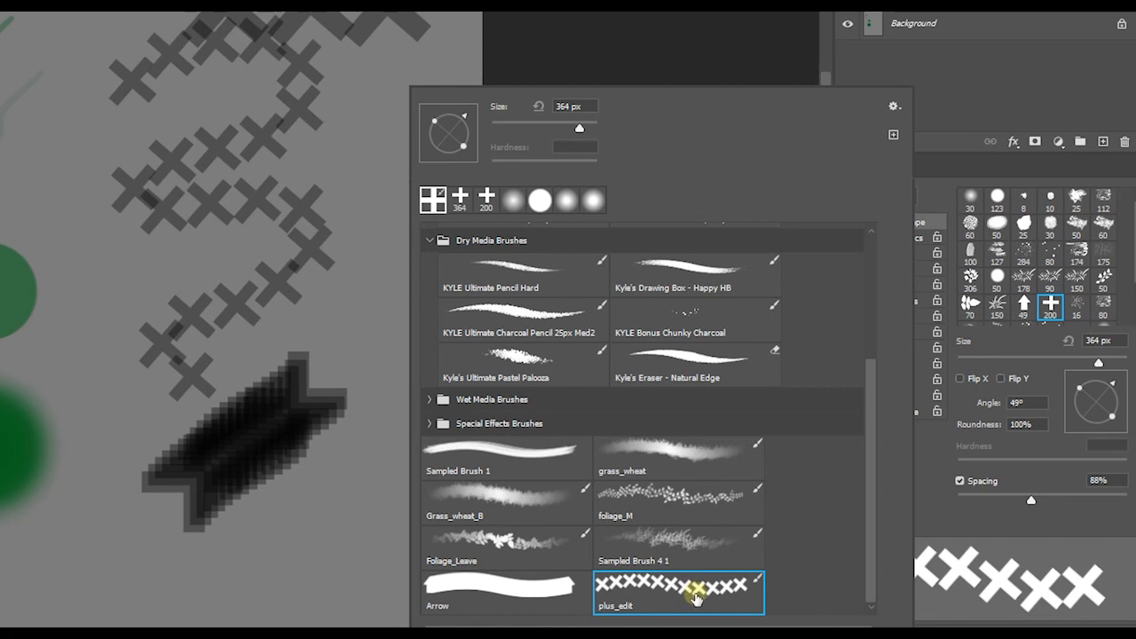
Import the brush file plus.abr and expand its plus group to show the plus_edit preset inside.
click(894, 106)
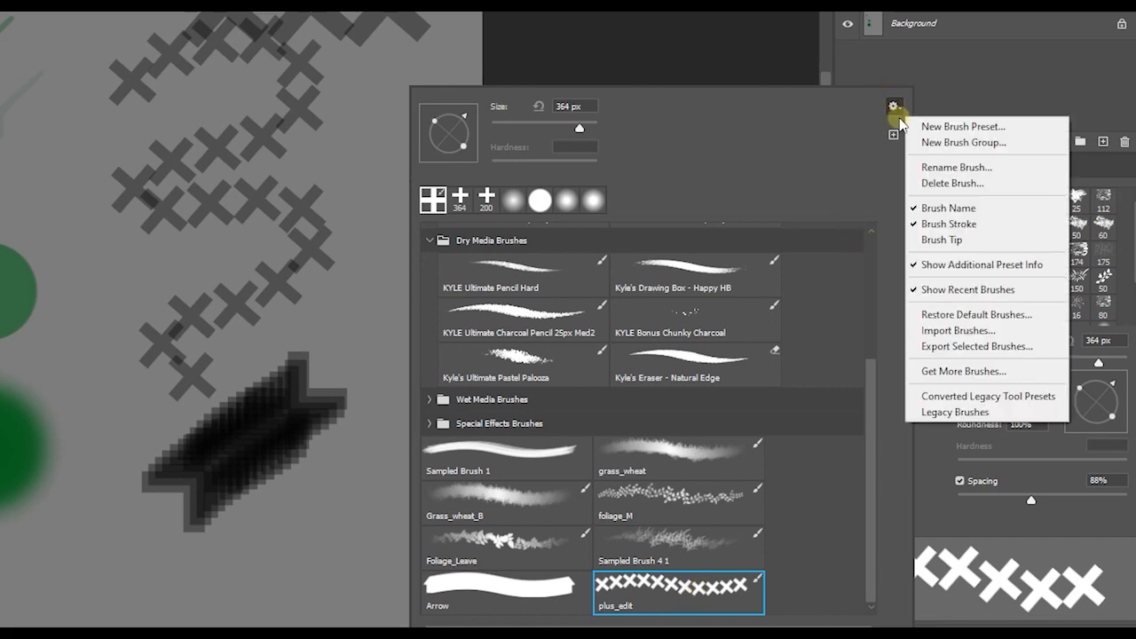
click(942, 332)
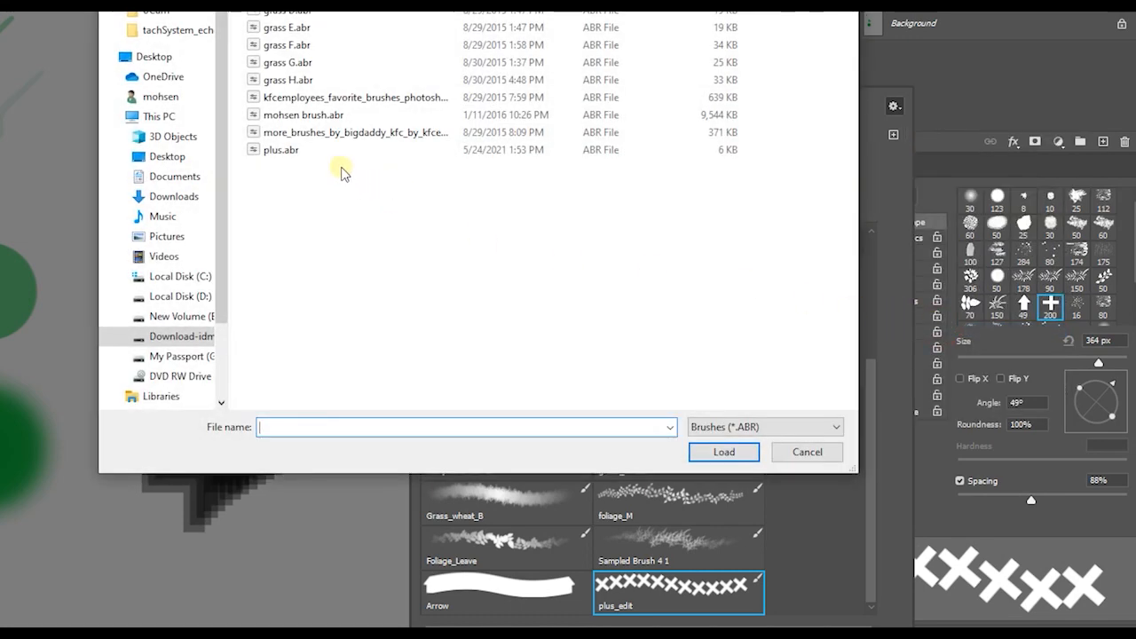
click(283, 151)
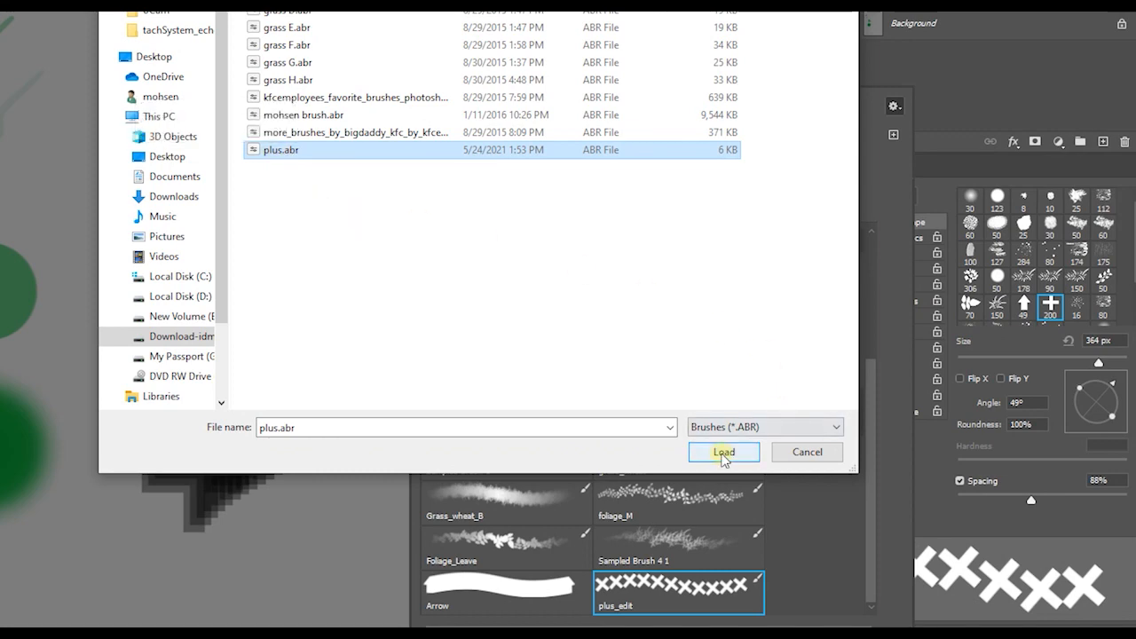
click(724, 454)
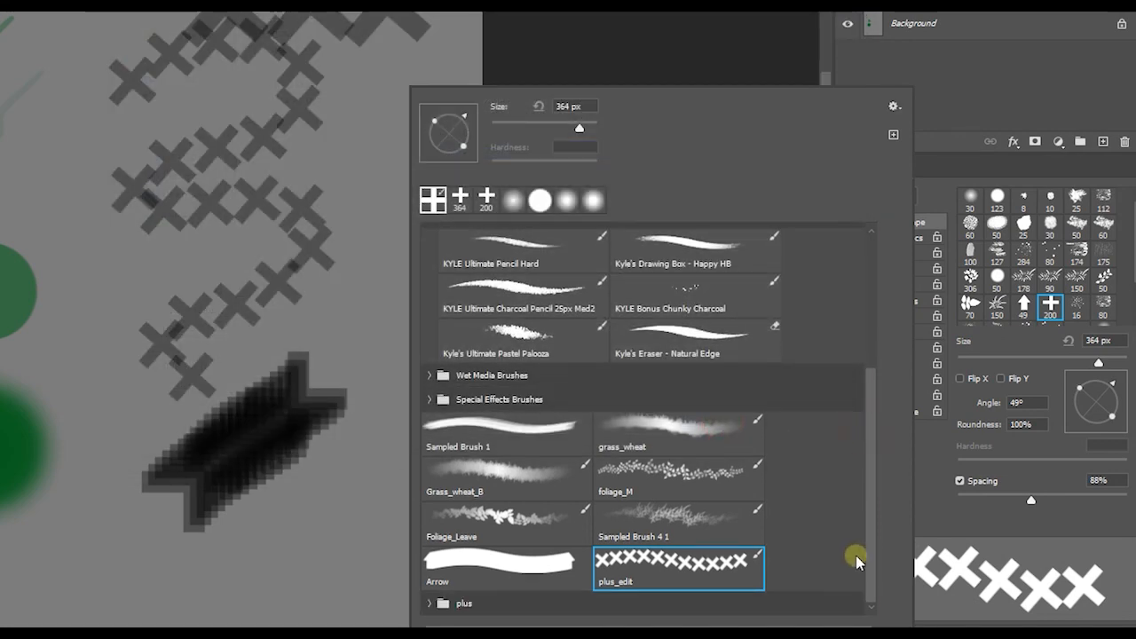
click(427, 606)
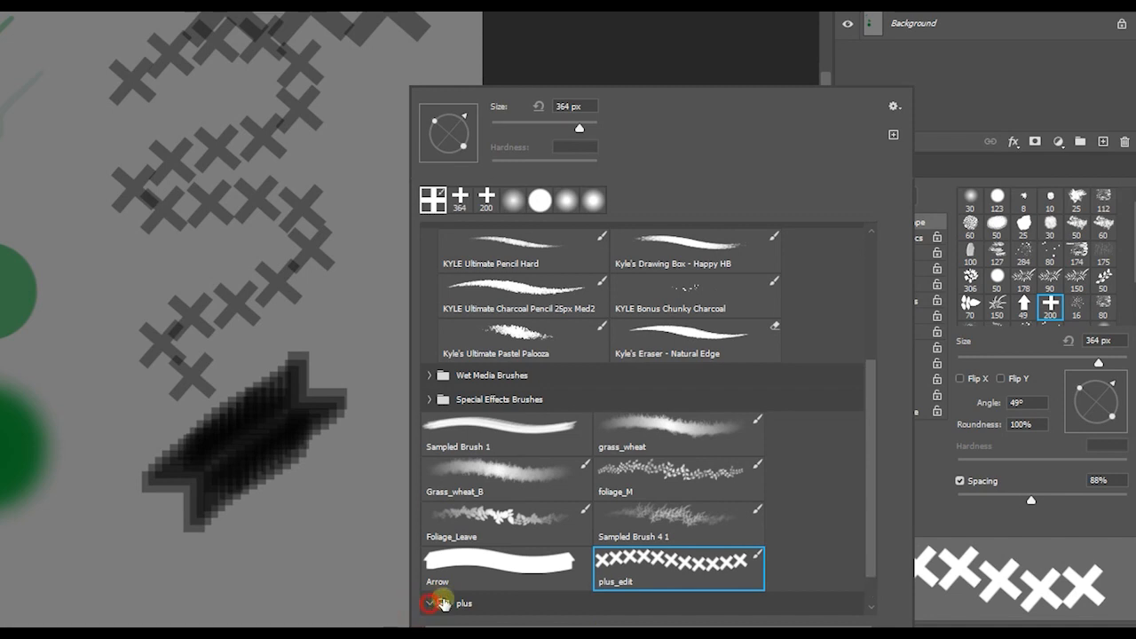
drag(875, 432, 870, 470)
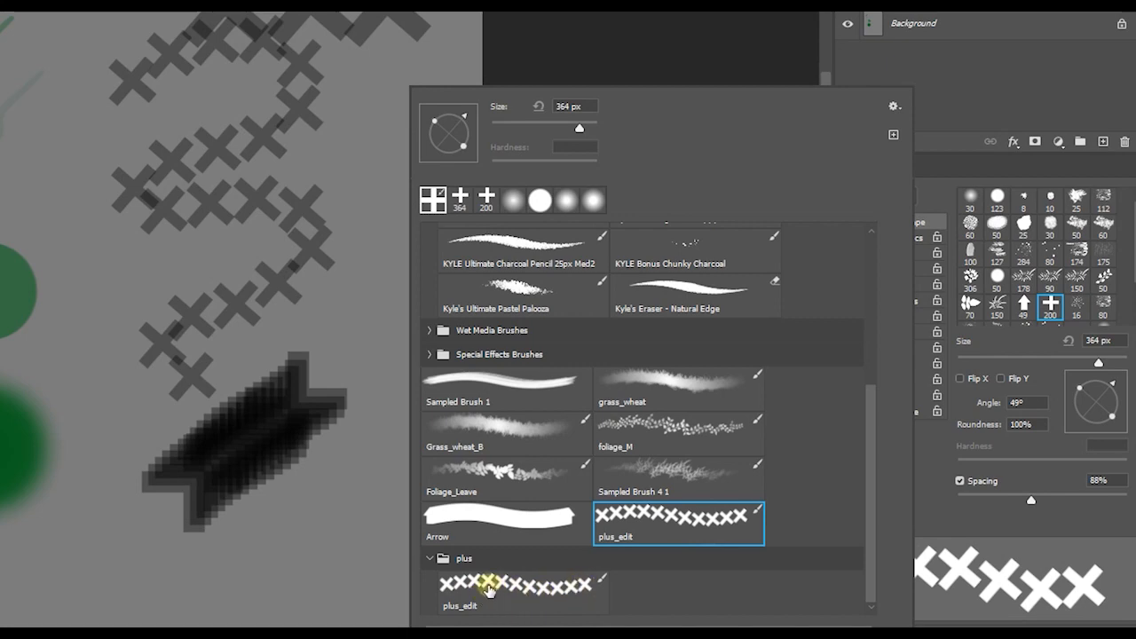
Import the brush file grass G.abr and expand its grass G group to show all its brushes.
click(895, 108)
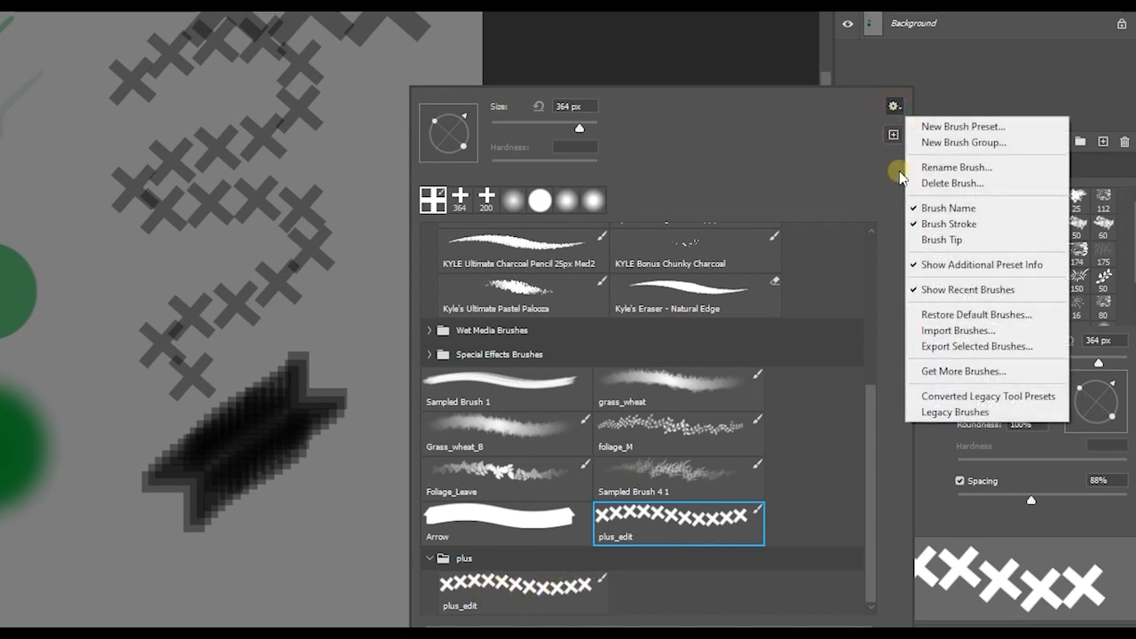
click(948, 329)
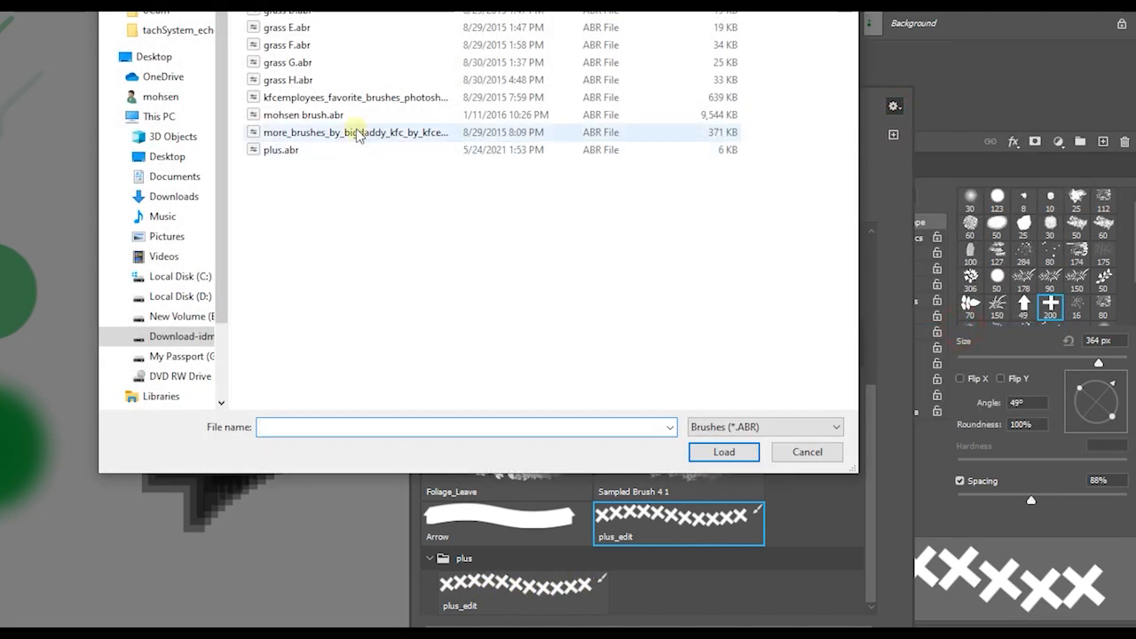
click(306, 62)
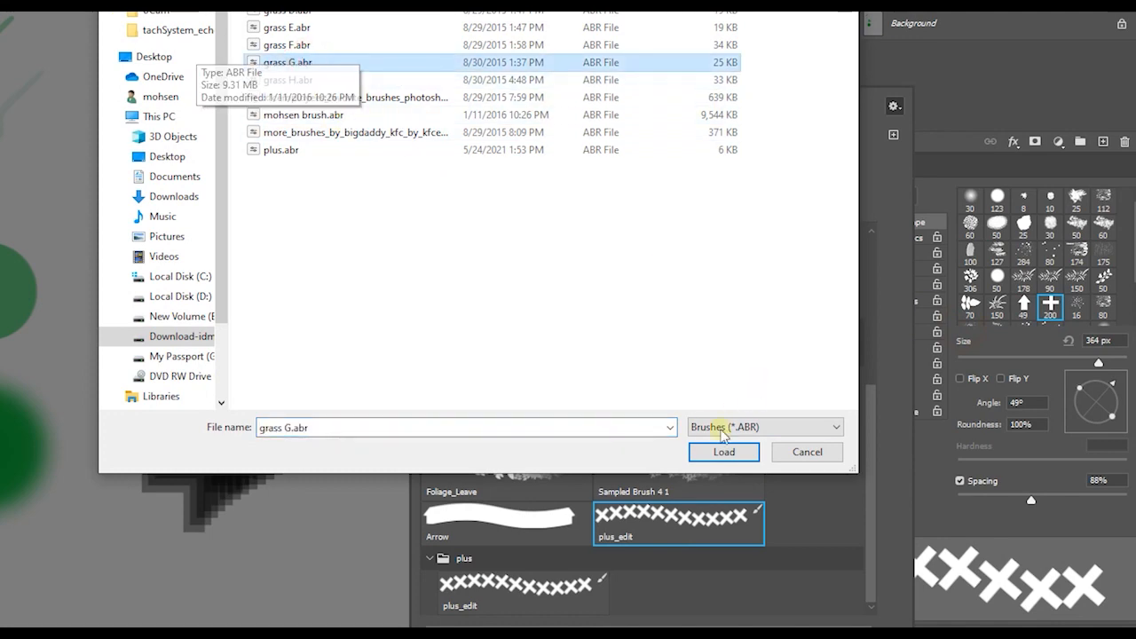
click(723, 452)
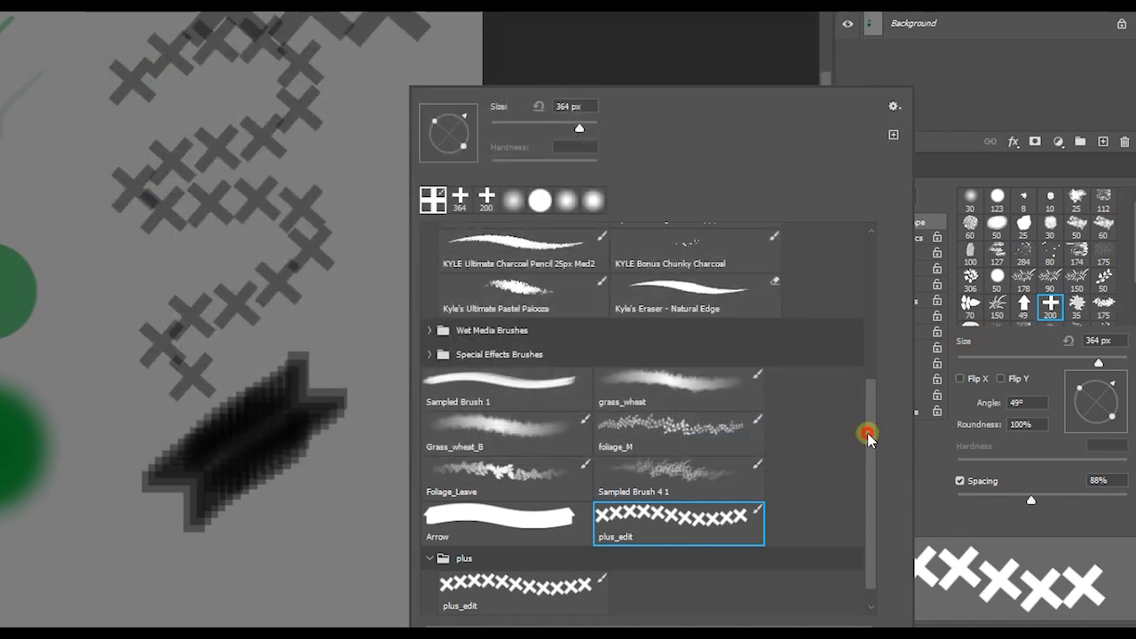
click(429, 606)
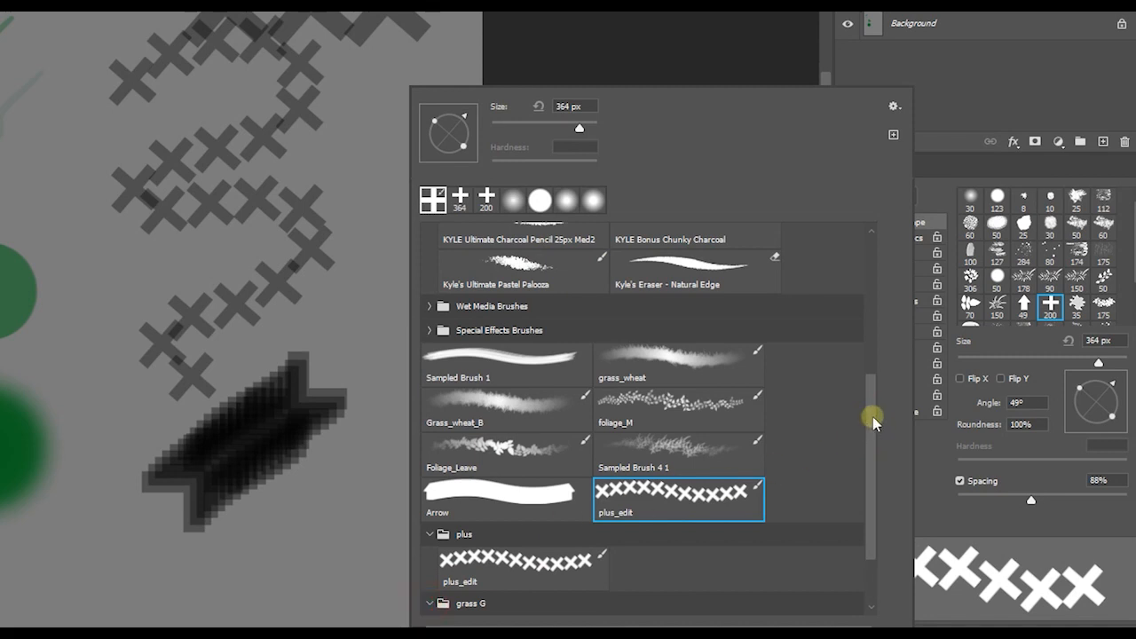
drag(870, 418, 870, 499)
Try the three brushes in the grass G group, select the 175 px bush brush and close the brush picker.
click(510, 585)
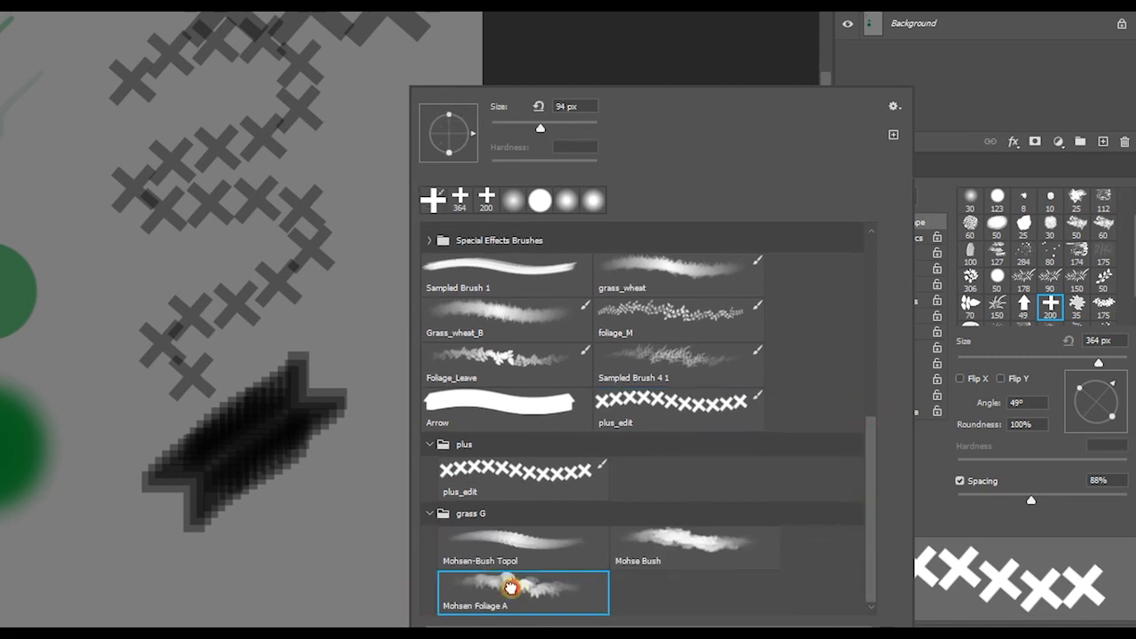
click(506, 551)
click(660, 542)
click(552, 588)
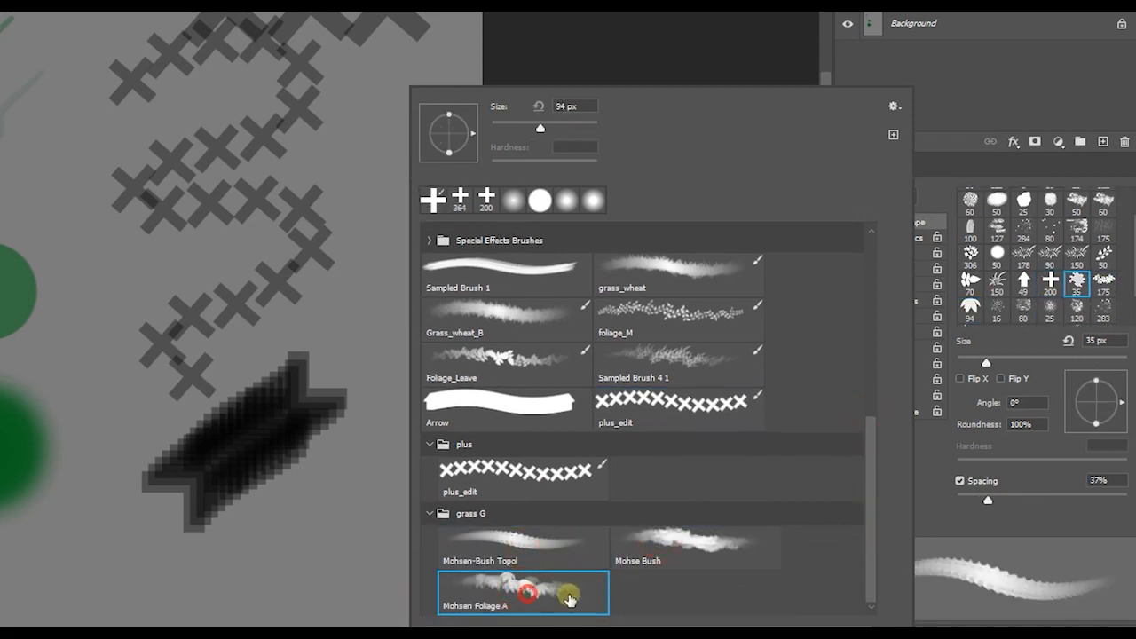
click(655, 541)
click(547, 591)
click(653, 539)
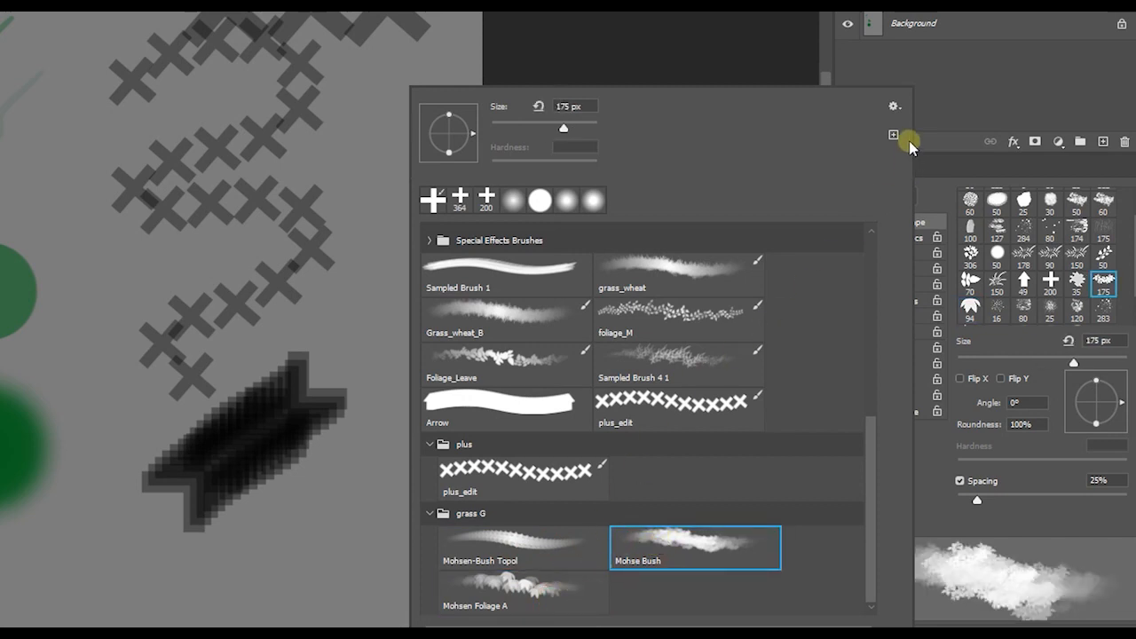
click(894, 106)
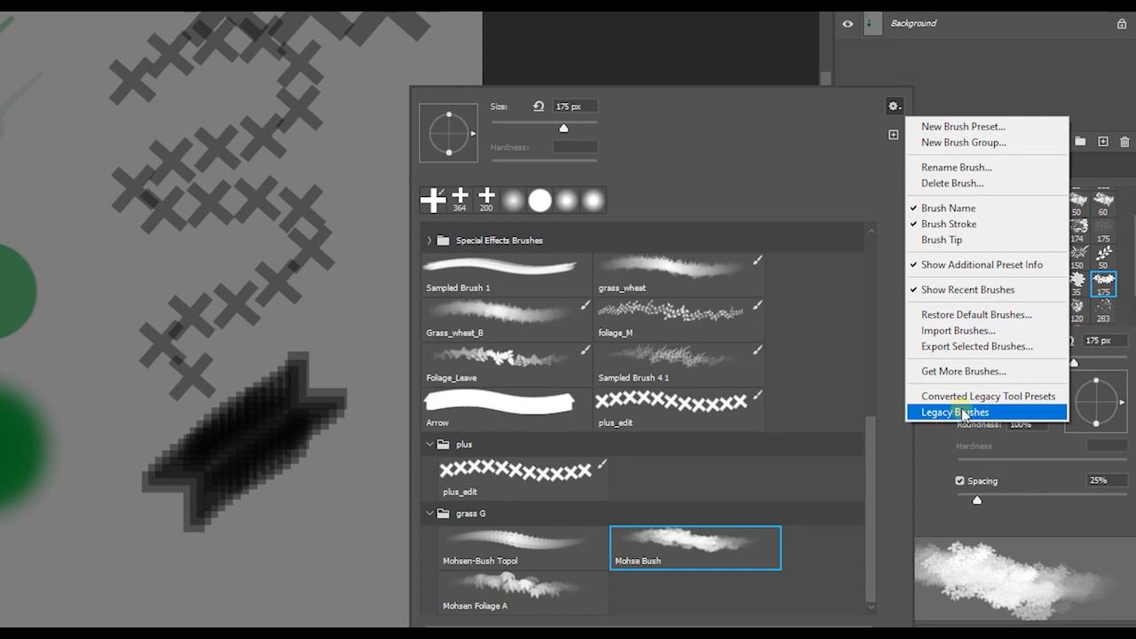
click(599, 16)
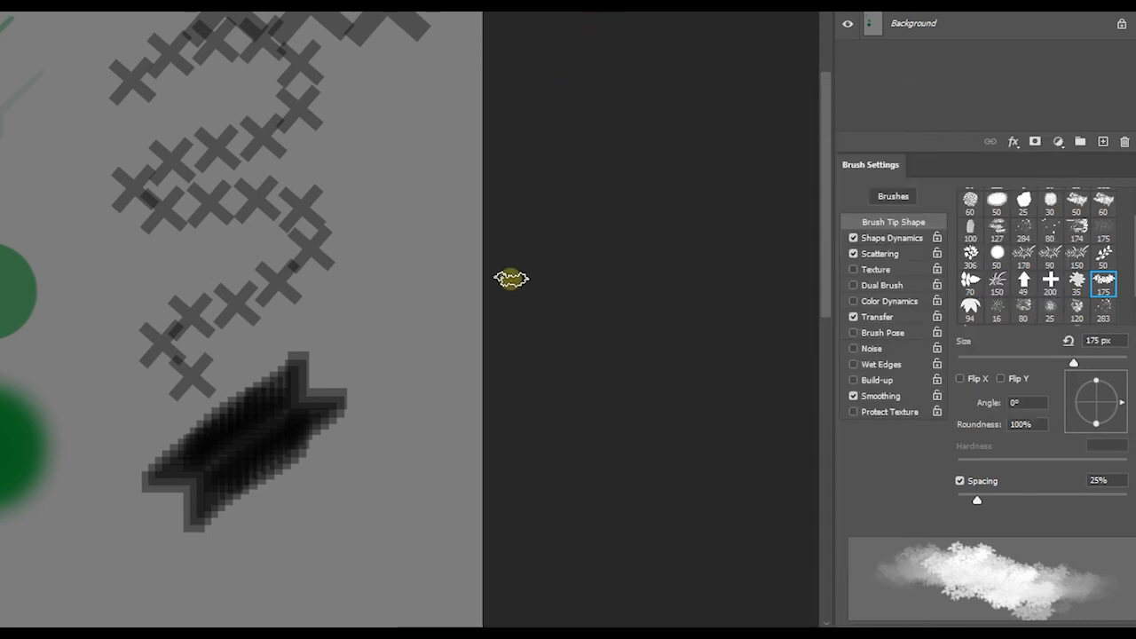